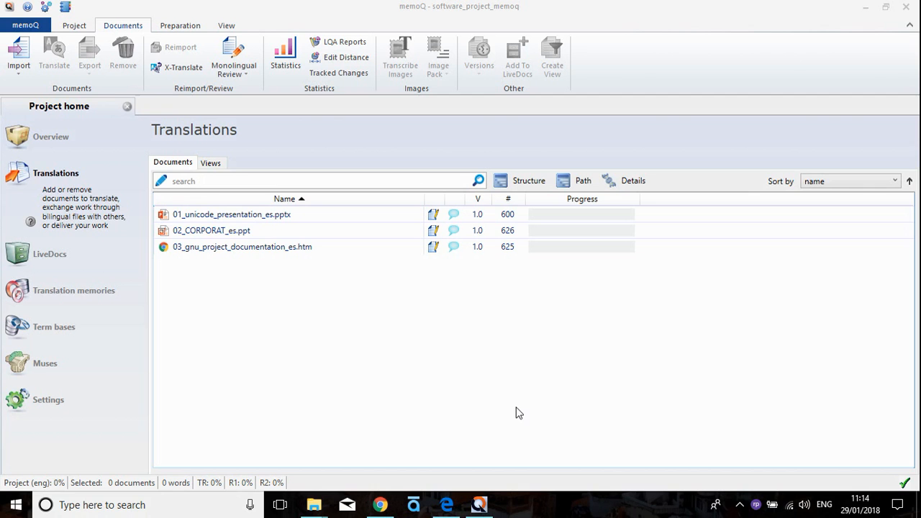
Open 03_gnu_project_documentation_es.htm, examine the accented characters in its first two source segments, and close the document
left_click(261, 248)
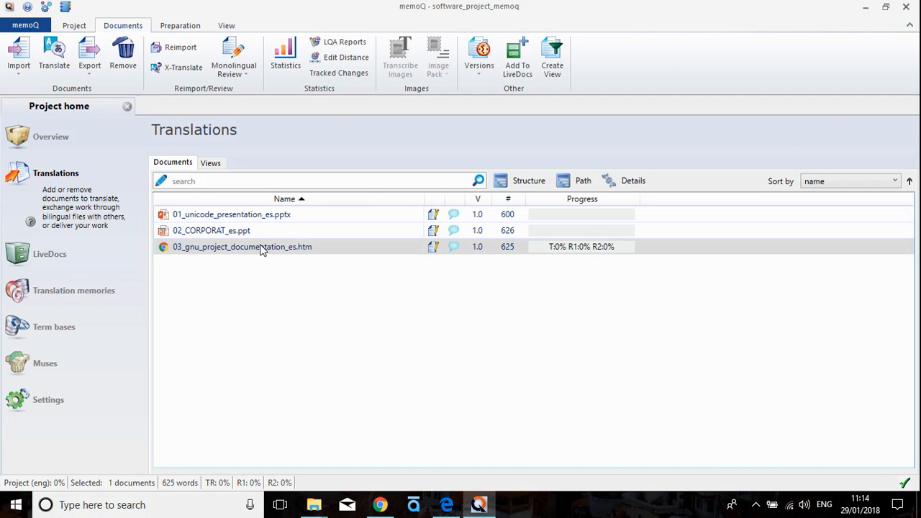
double_click(261, 247)
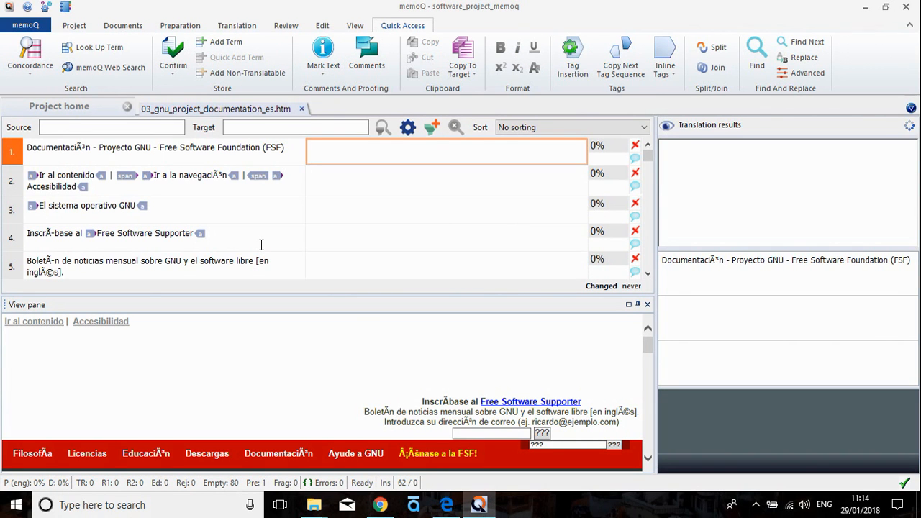
left_click(81, 147)
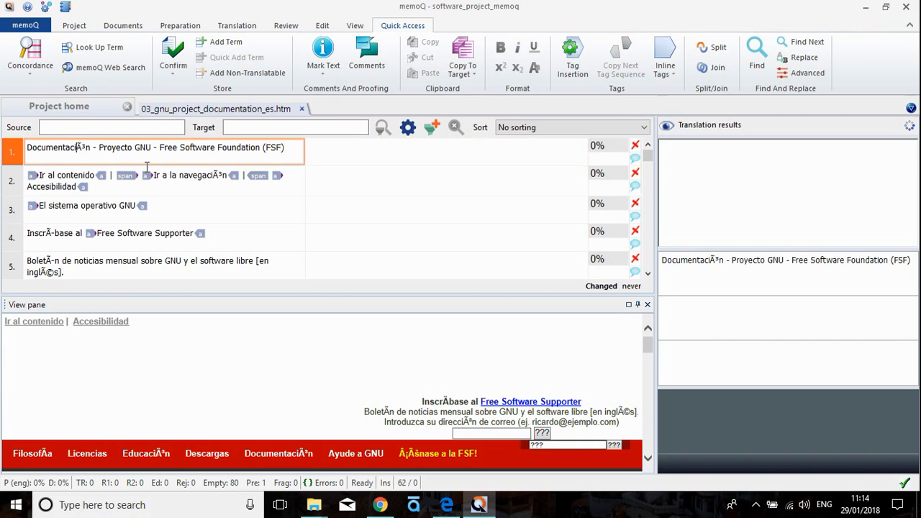
key("Right")
key("Right")
left_click(100, 188)
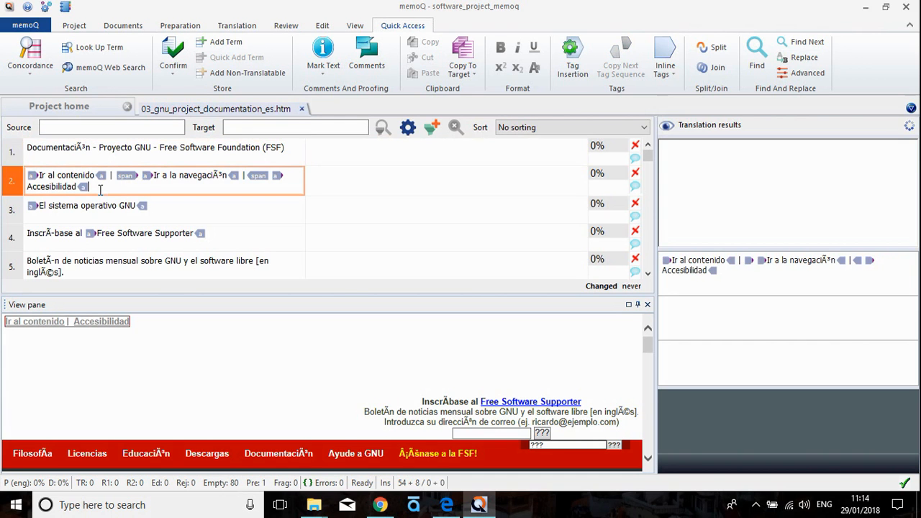
left_click_drag(212, 176, 223, 181)
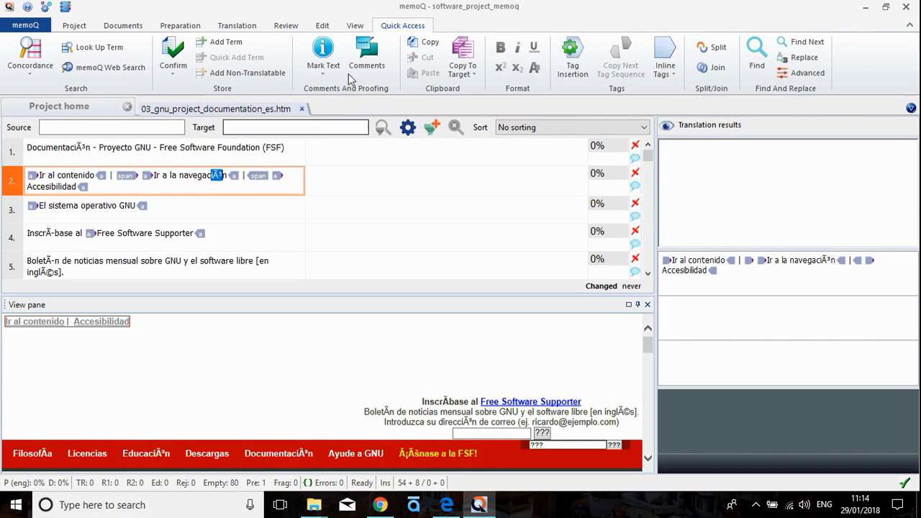
left_click(303, 109)
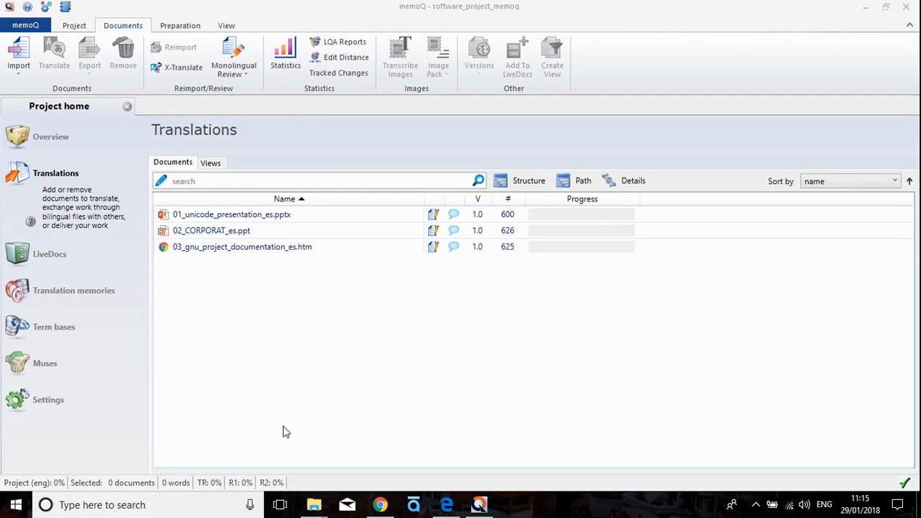
Start an import with options and choose 03_gnu_project_documentation_es from the source_files/es folder
left_click(299, 248)
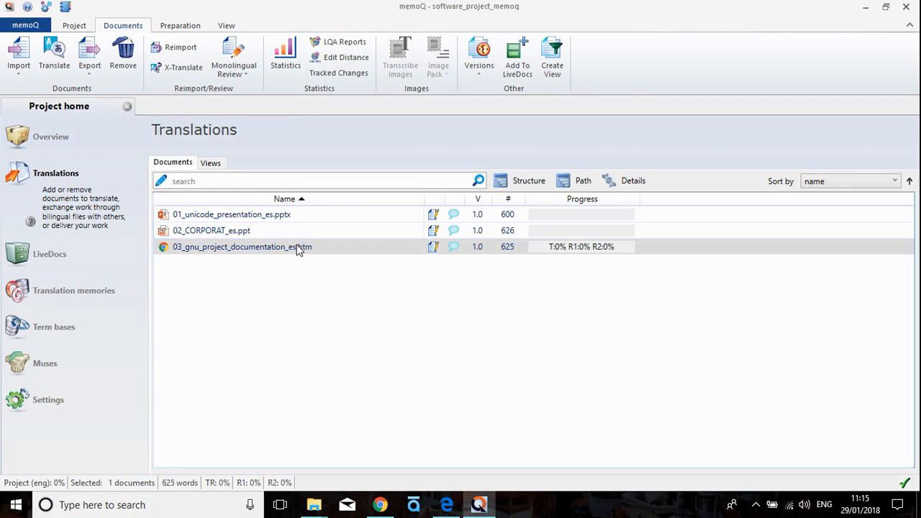
right_click(299, 248)
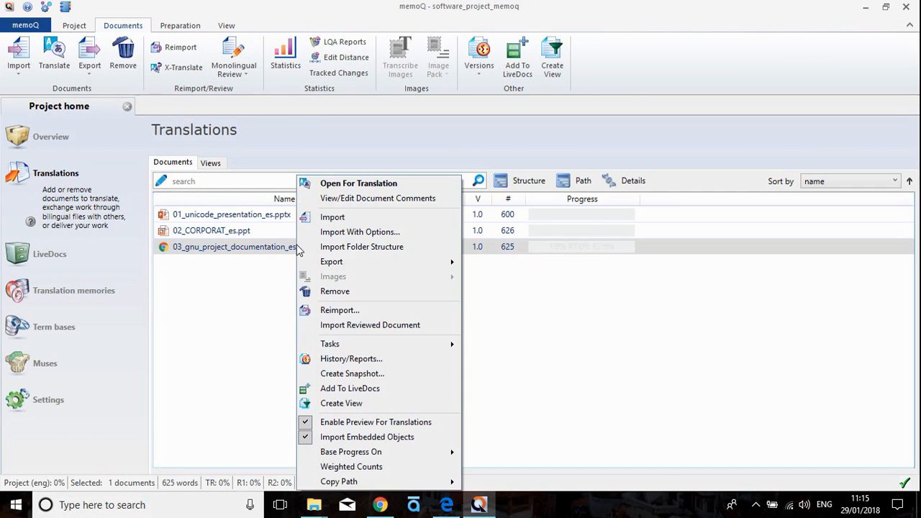
left_click(359, 230)
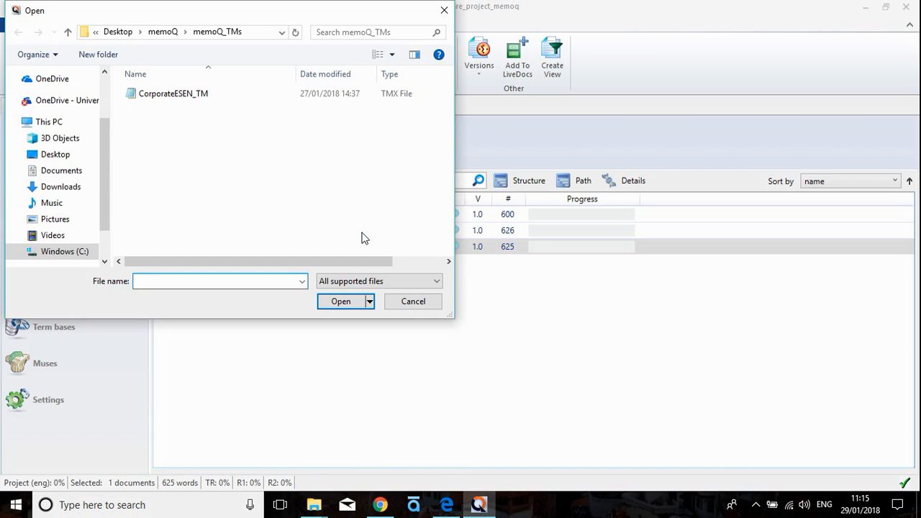
left_click(162, 32)
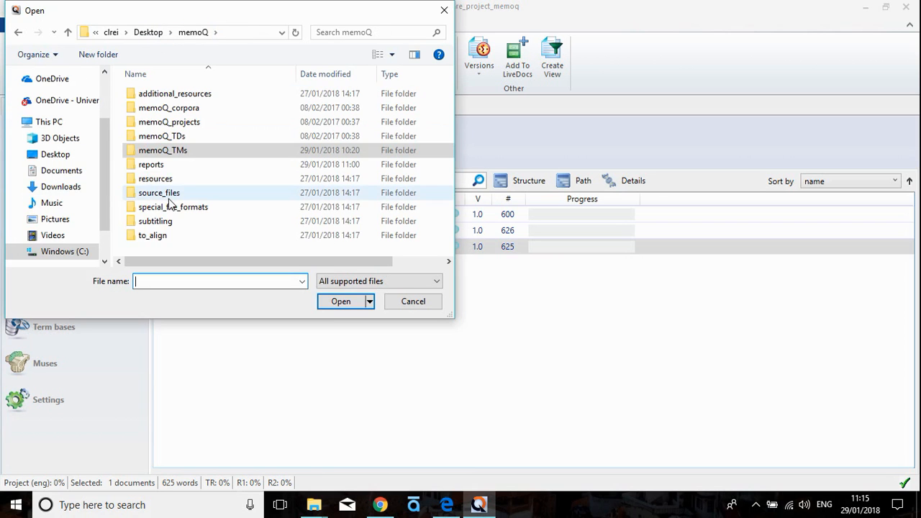
double_click(162, 193)
left_click(164, 141)
double_click(164, 142)
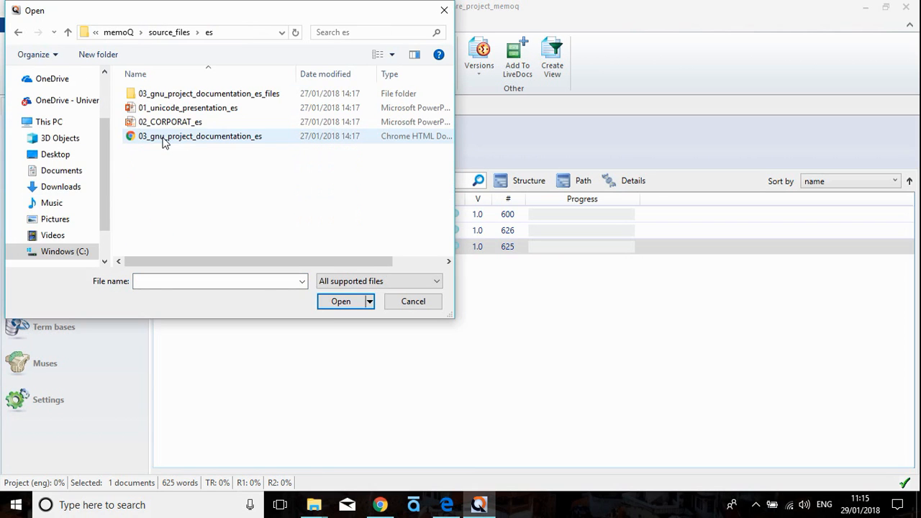
left_click(164, 141)
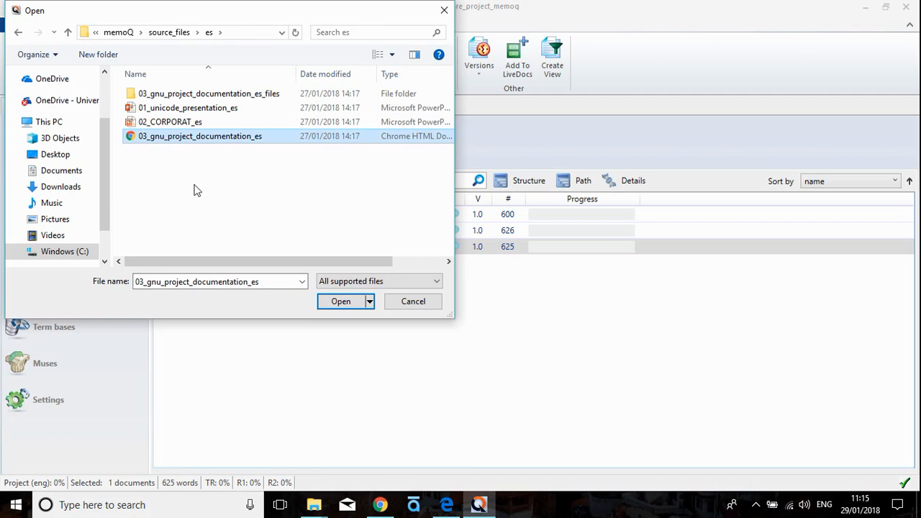
left_click(331, 301)
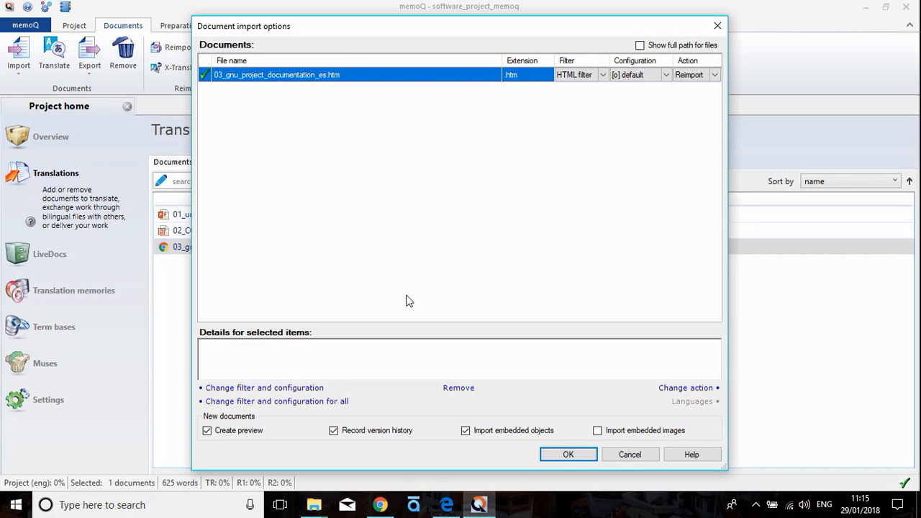
Set the HTML import and export codepages to Unicode (UTF-8), override the file's own codepage declaration, and reimport the document
left_click(291, 393)
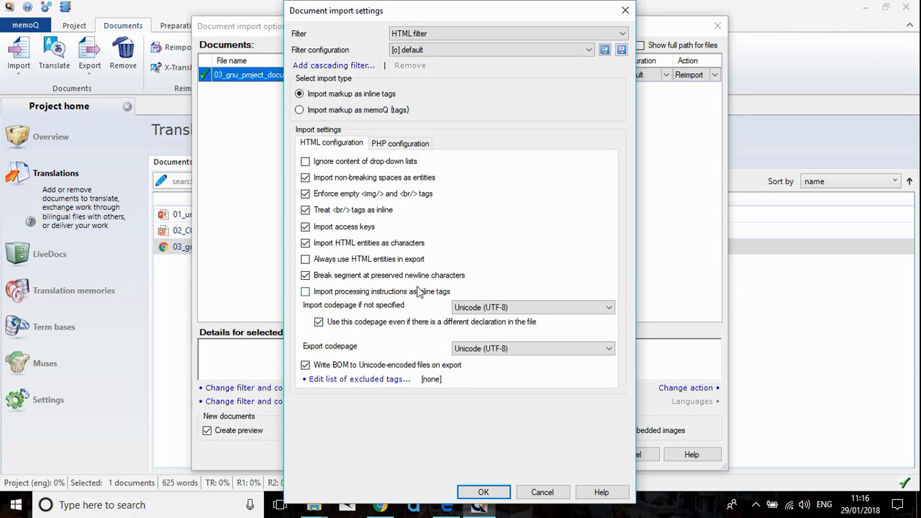
left_click(483, 492)
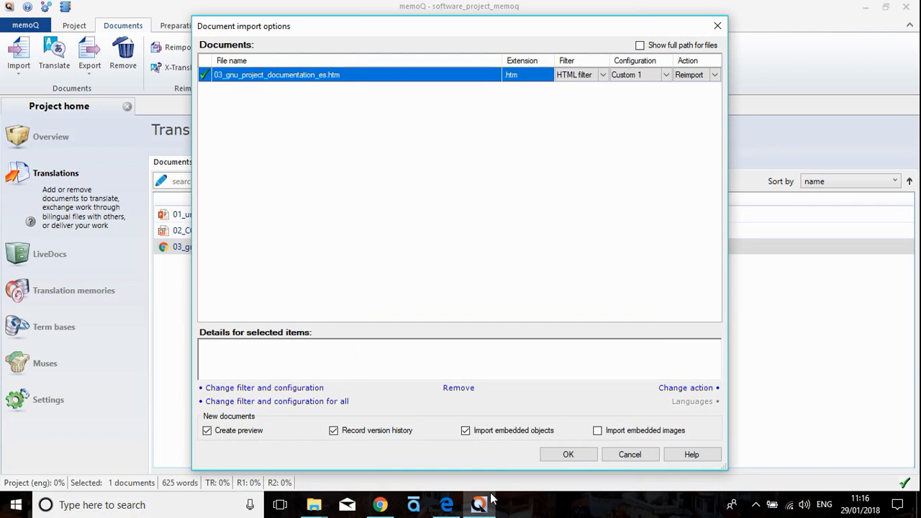
left_click(568, 455)
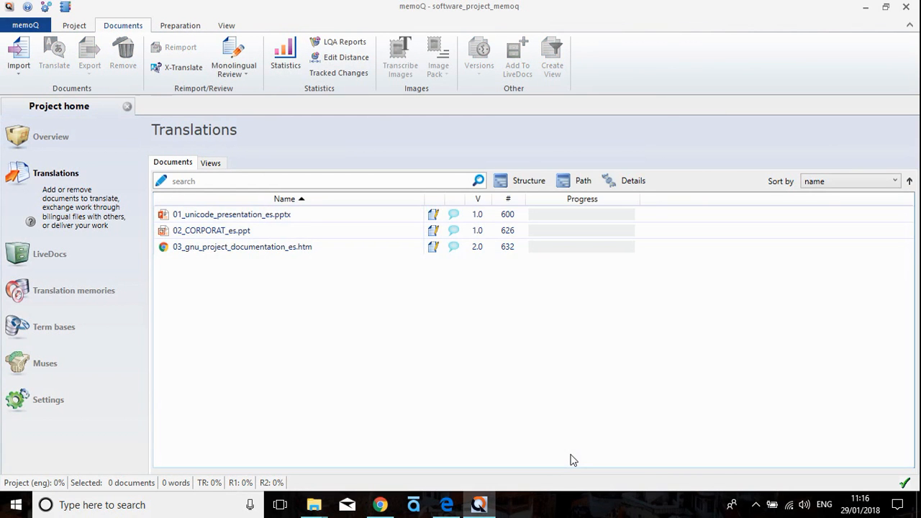
Reopen 03_gnu_project_documentation_es.htm and examine the accented source text, the target cells and the HTML preview
double_click(241, 249)
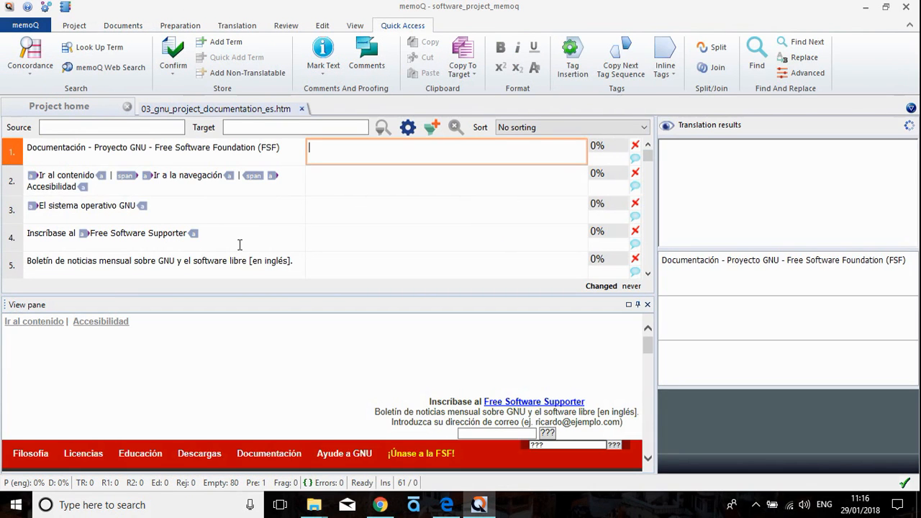
left_click(90, 147)
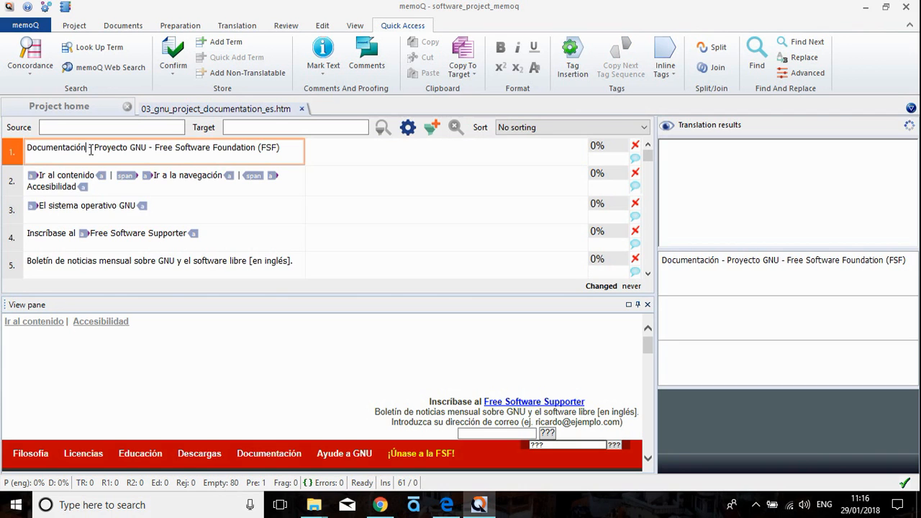
left_click(204, 175)
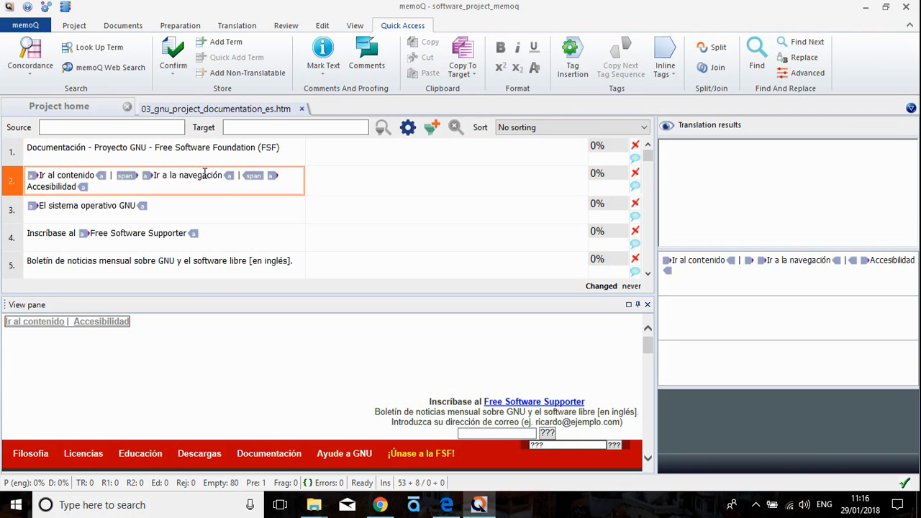
left_click(332, 155)
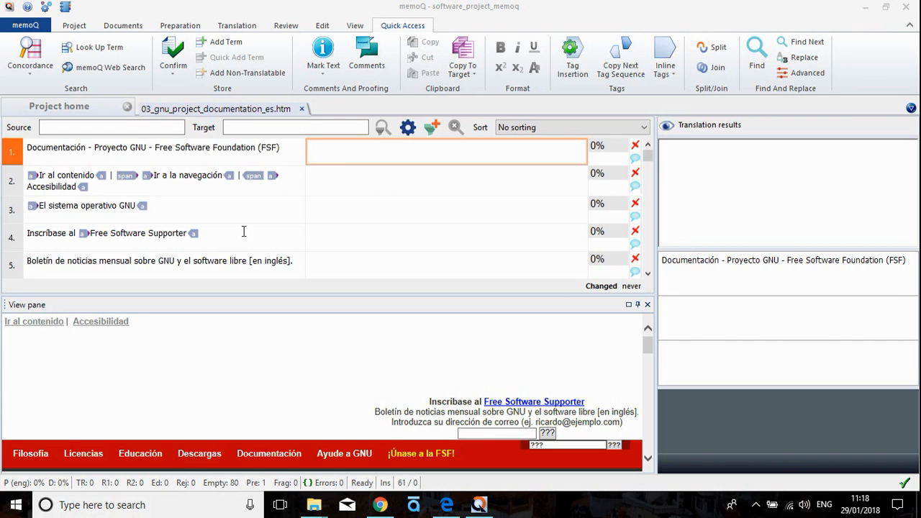
left_click(210, 157)
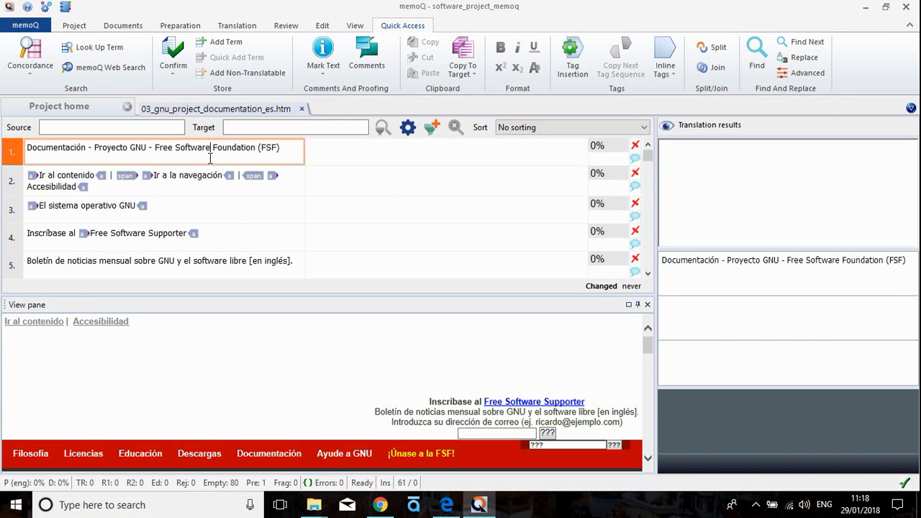
left_click(378, 156)
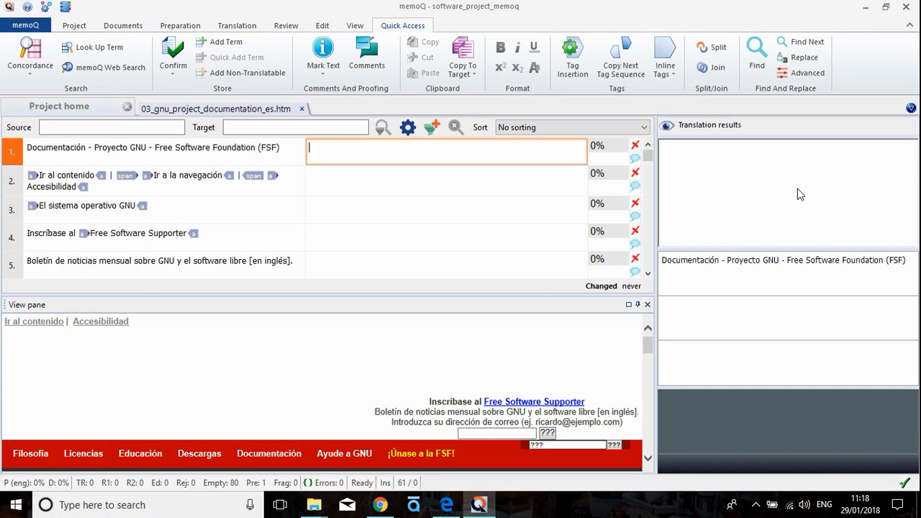
mouse_move(319, 343)
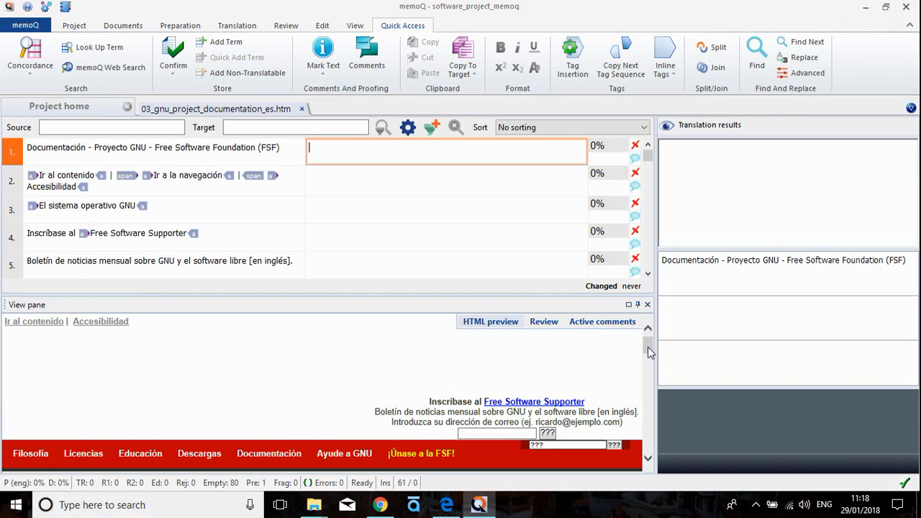
scroll(648, 350, "down", 2)
mouse_move(648, 354)
left_mouse_down()
mouse_move(650, 414)
mouse_move(648, 344)
left_mouse_up()
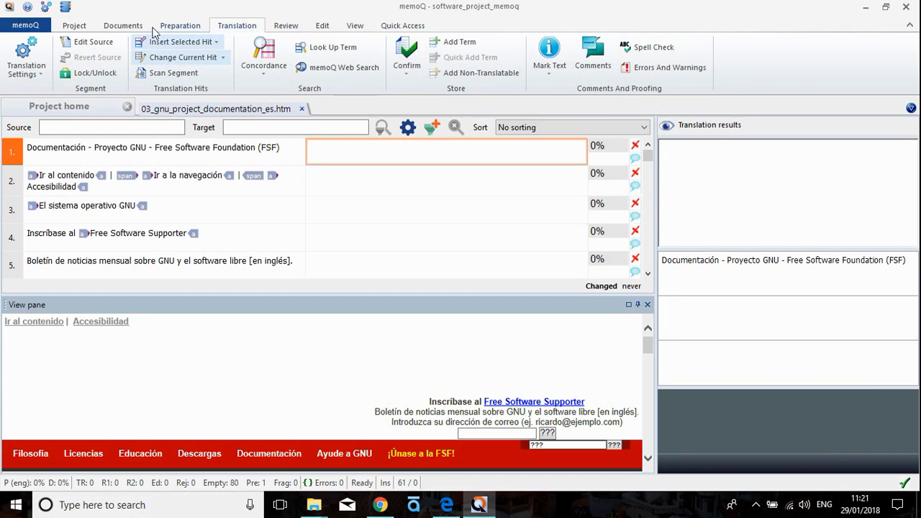
Extract term candidates from every translation document in a session named Software_project_extraction, keeping the default options
left_click(170, 25)
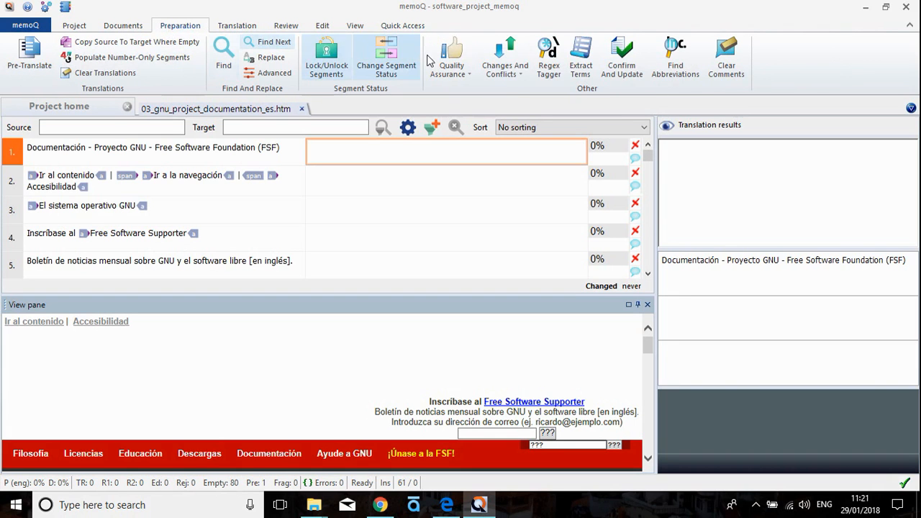
left_click(582, 72)
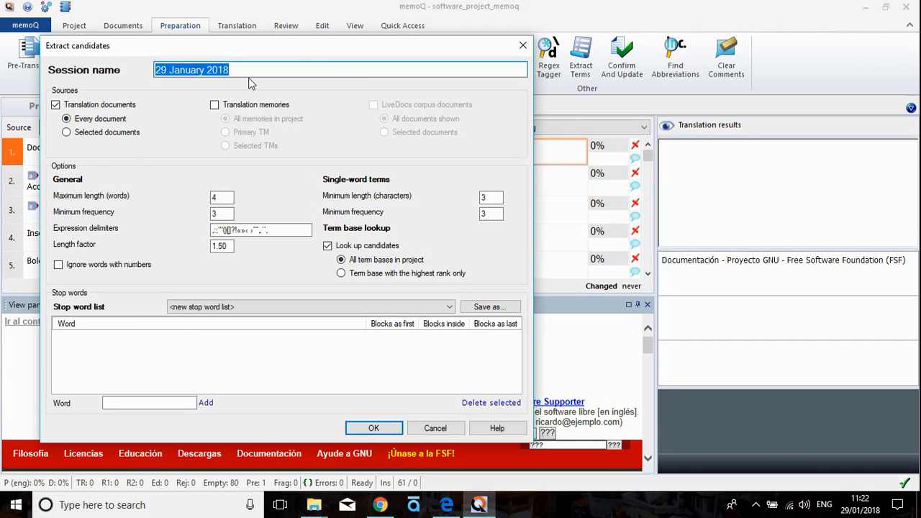
type("Softw")
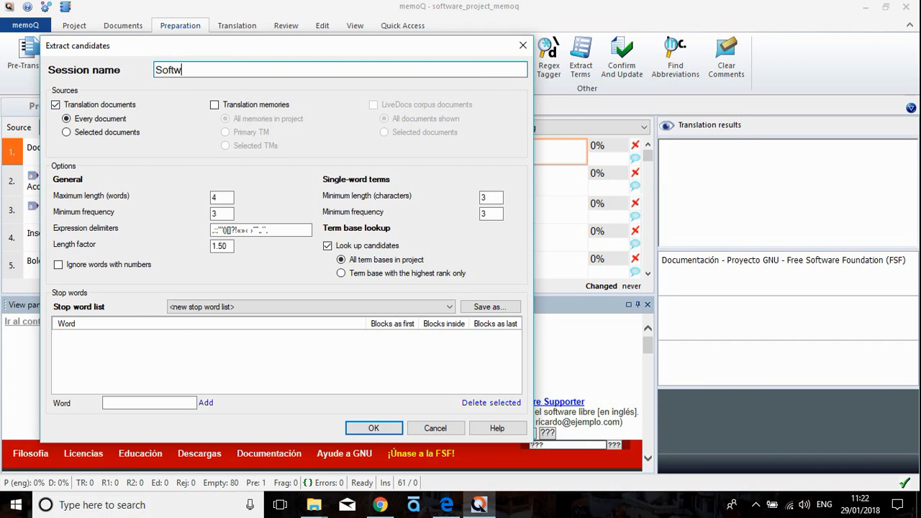
type("are_project_extr")
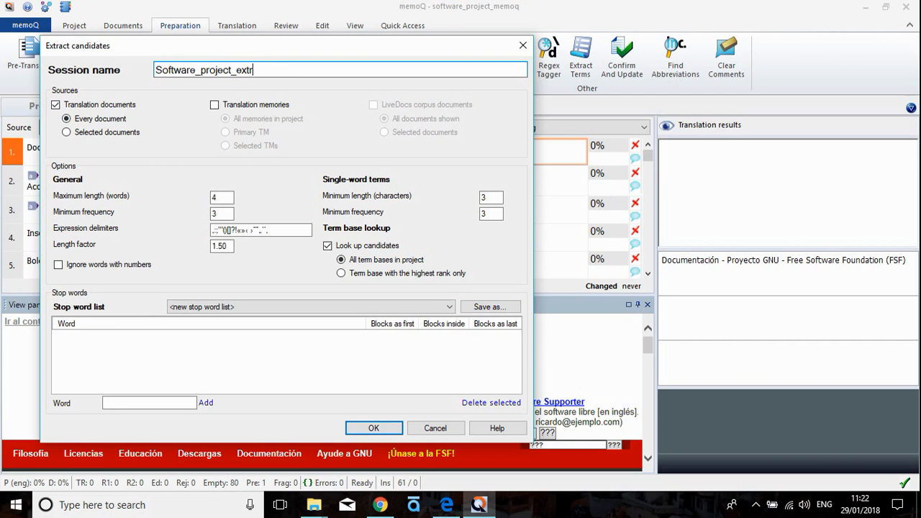
type("action")
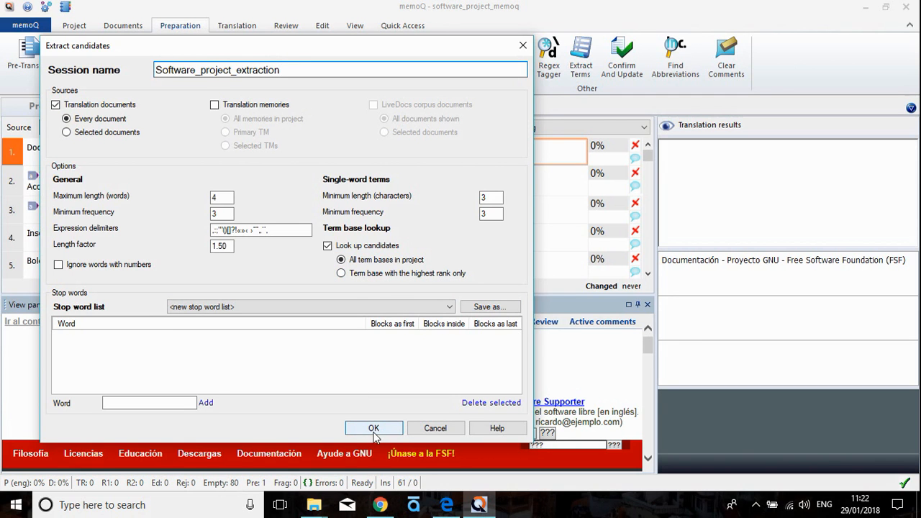
left_click(373, 429)
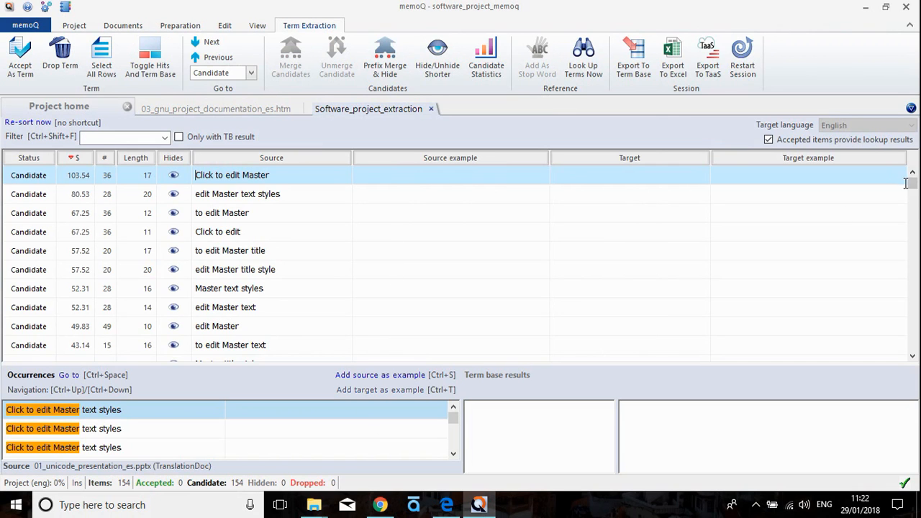
Examine the list of extracted term candidates and the occurrences of "sistemas de codificación distintos" in the source documents
left_click_drag(912, 187, 916, 203)
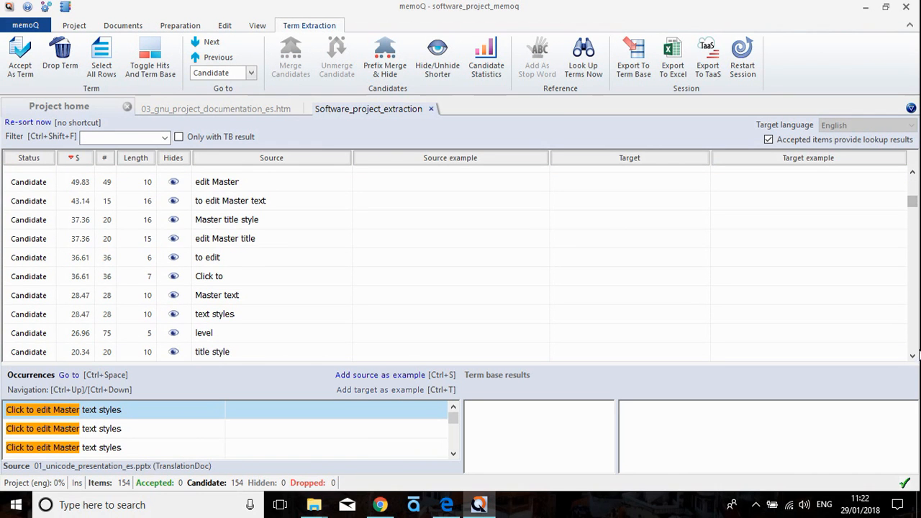
left_click(912, 356)
left_click(913, 356)
left_click(913, 356)
left_click(913, 356)
left_click(913, 356)
left_click(913, 356)
left_click(913, 357)
left_click(913, 356)
left_click(913, 357)
left_click(913, 356)
left_click(913, 356)
left_click(913, 357)
left_click(913, 356)
left_click(913, 356)
left_click(913, 357)
left_click(912, 356)
left_click(912, 356)
left_click(913, 357)
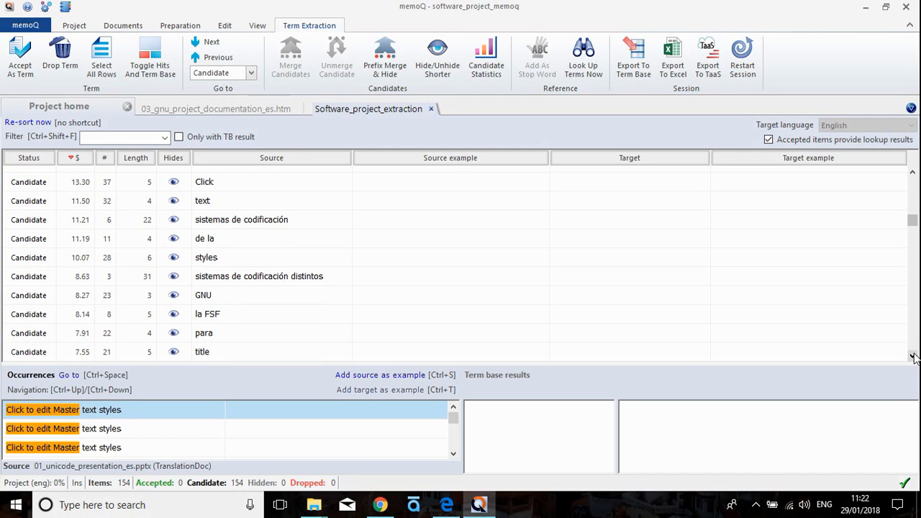
left_click(245, 280)
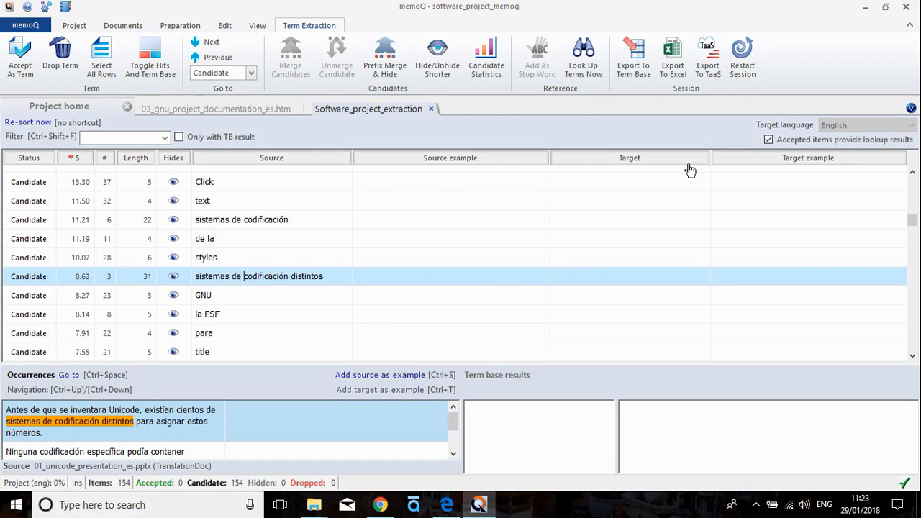
left_click_drag(912, 220, 912, 177)
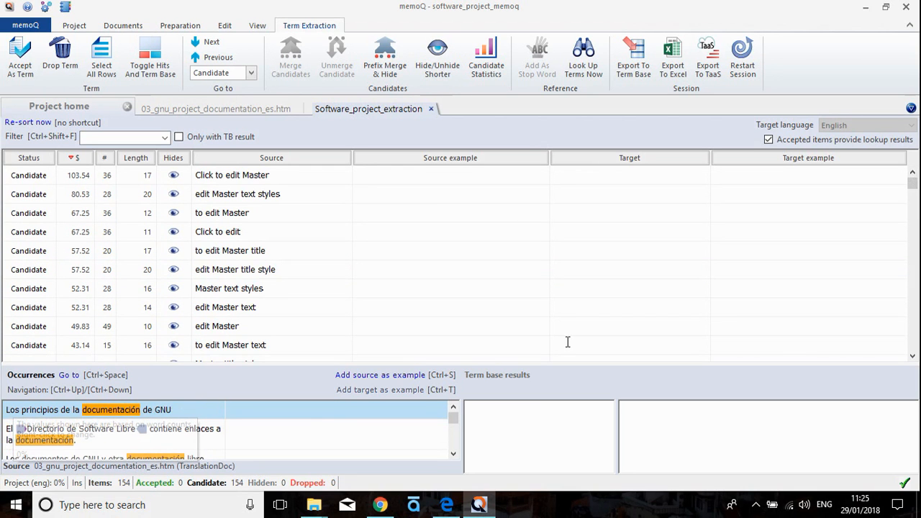
left_click_drag(912, 187, 914, 254)
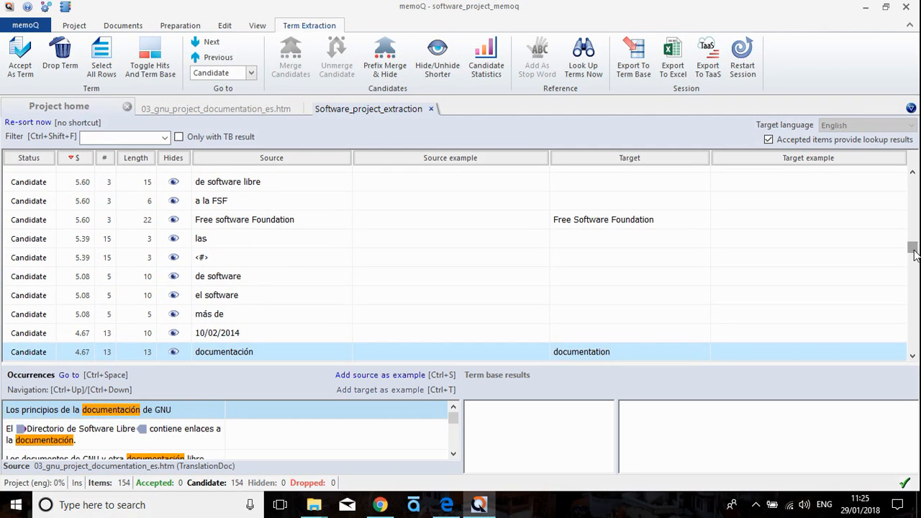
Examine the higher-ranked term candidates in the extraction list and the English targets entered for them
left_click(913, 174)
left_click(913, 174)
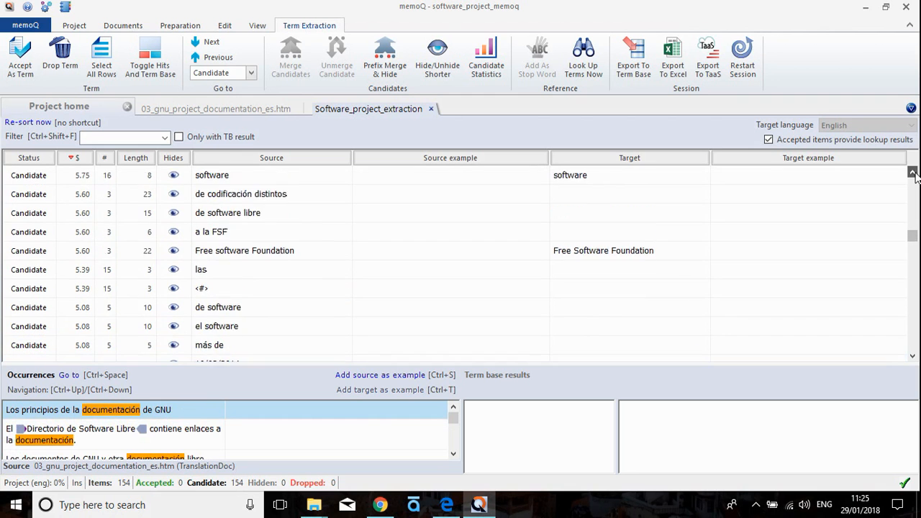
left_click(912, 174)
left_click(912, 174)
left_click(913, 174)
left_click(913, 174)
left_click(913, 174)
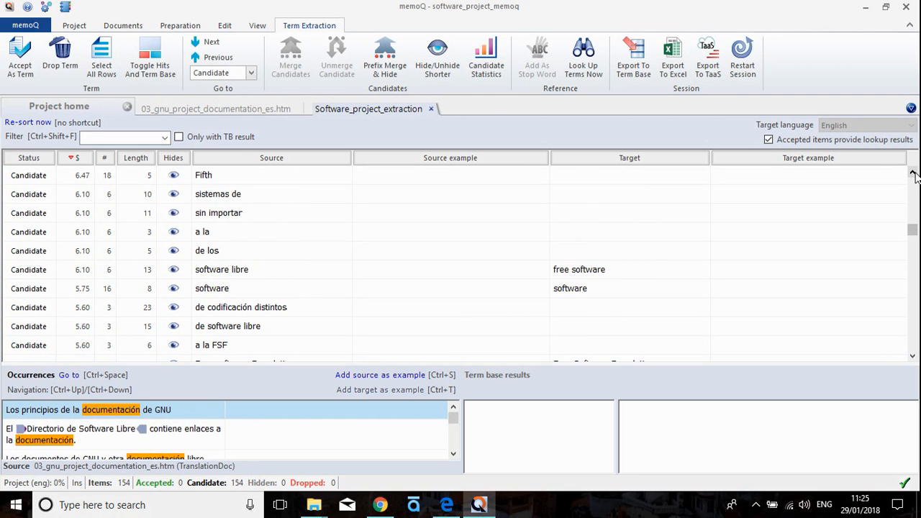
left_click(912, 174)
left_click(912, 174)
left_click(913, 174)
left_click(912, 174)
left_click(913, 174)
left_click(912, 174)
left_click(913, 175)
left_click(913, 174)
left_click(912, 174)
left_click(913, 174)
left_click(913, 174)
left_click(912, 175)
left_click(912, 174)
left_click(912, 174)
left_click(912, 174)
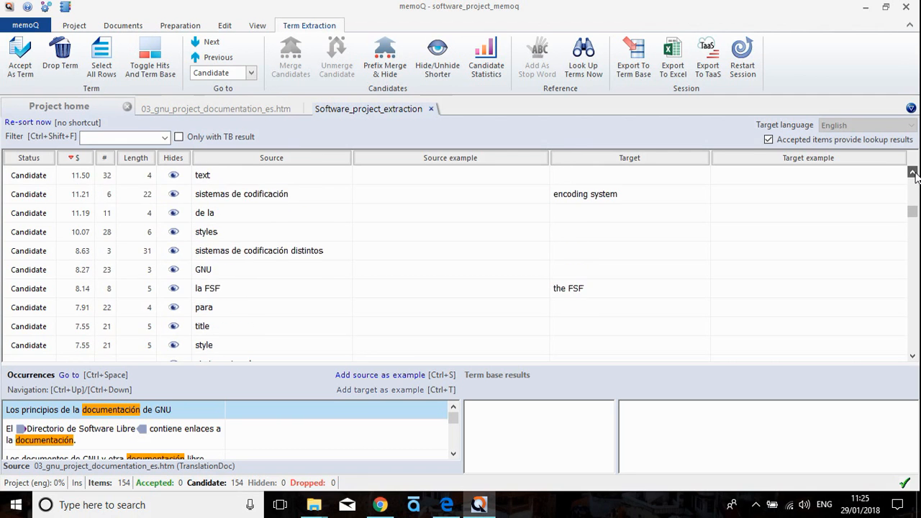
left_click(913, 174)
left_click(912, 174)
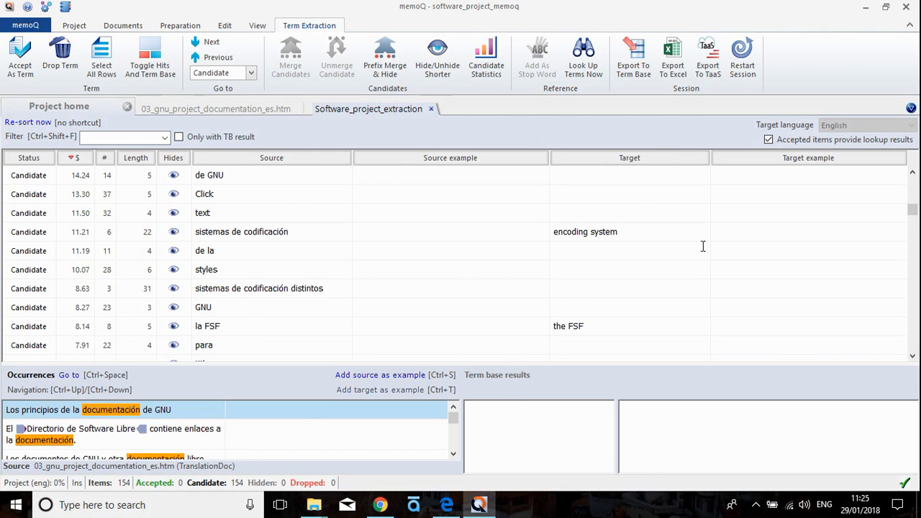
Accept the candidate "sistemas de codificación" as a term with the target "encoding system"
left_click(912, 175)
left_click(912, 175)
left_click(912, 175)
left_click(912, 175)
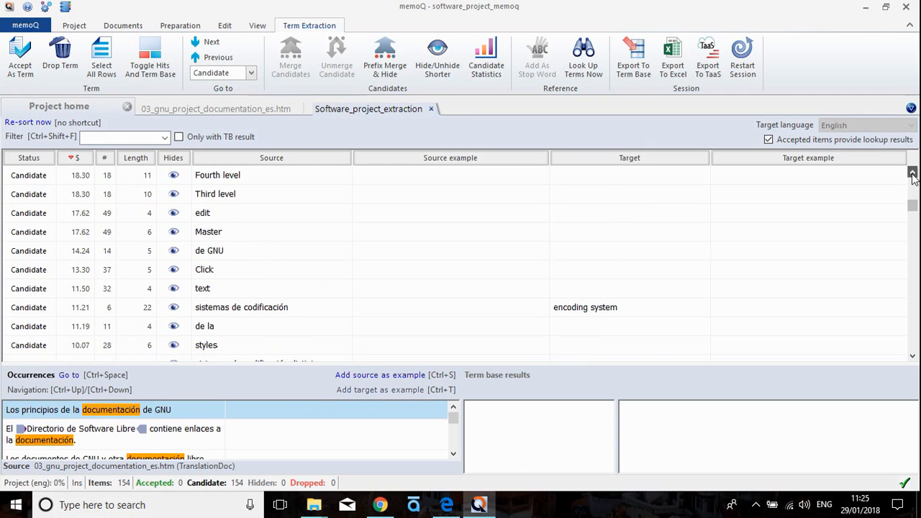
double_click(648, 304)
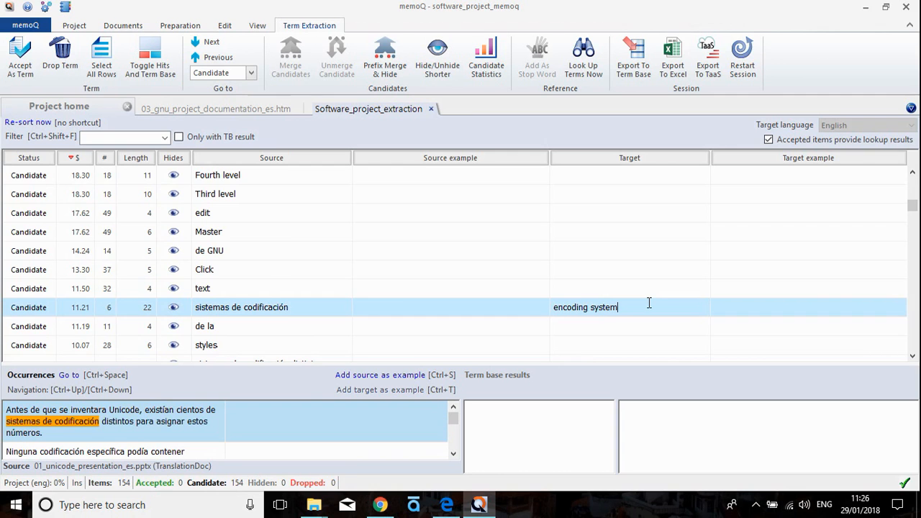
key("ctrl+Return")
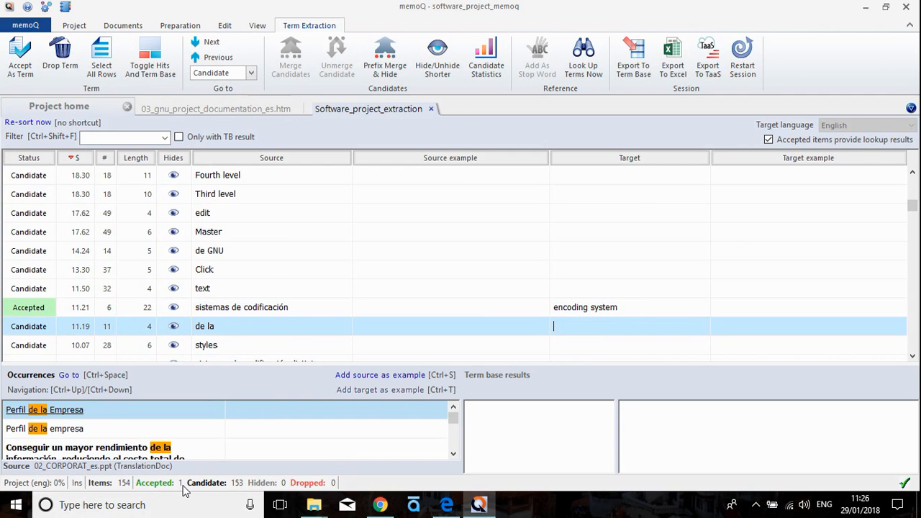
Accept the candidate "la FSF" as a term with the target "the FSF"
left_click(913, 357)
left_click(912, 357)
left_click(913, 356)
left_click(913, 356)
left_click(913, 357)
left_click(912, 356)
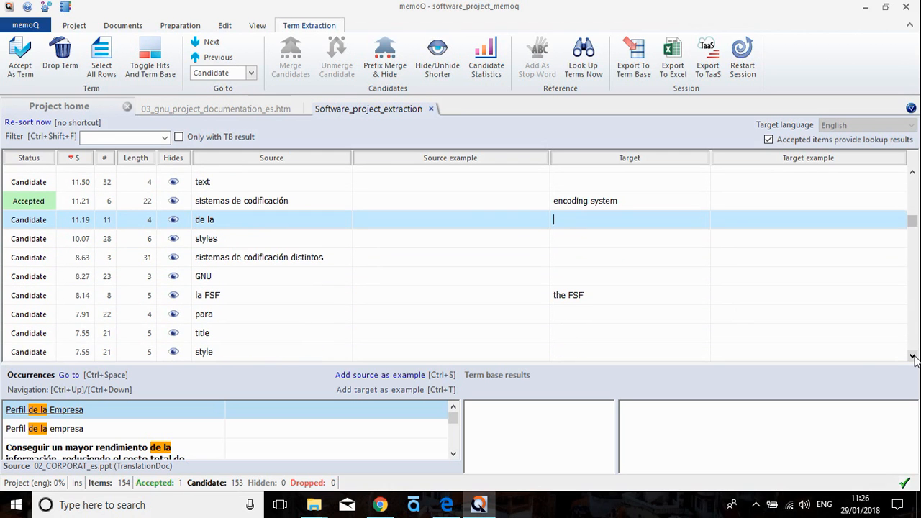
left_click(613, 295)
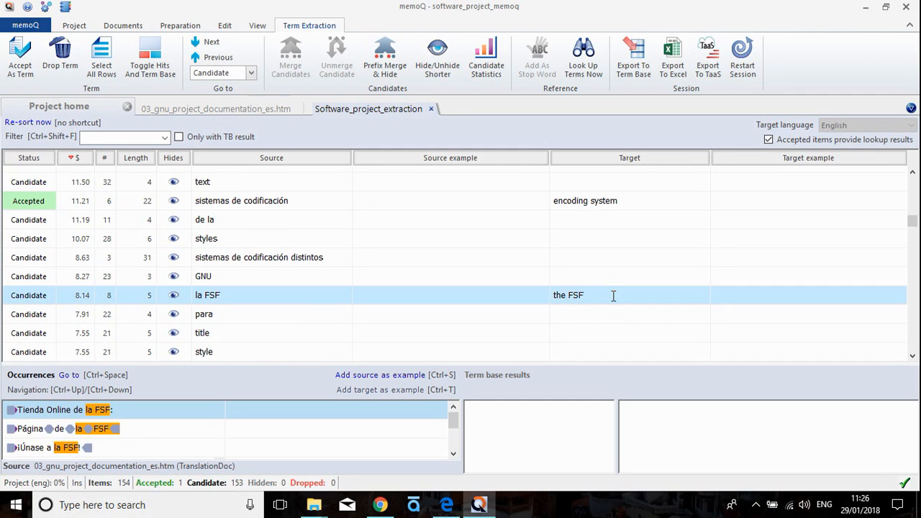
key("Return")
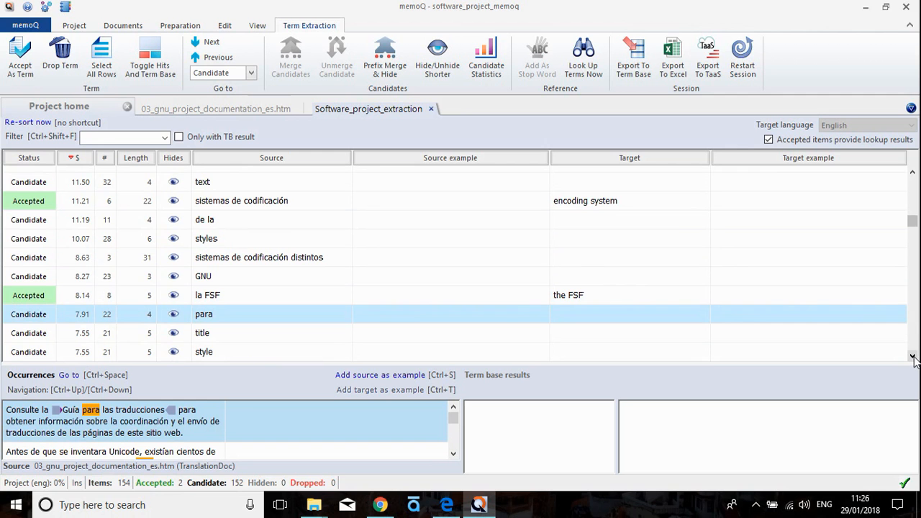
Accept the candidates "software libre" (free software) and "software" (software) as terms
left_click_drag(912, 356, 912, 356)
left_click(607, 296)
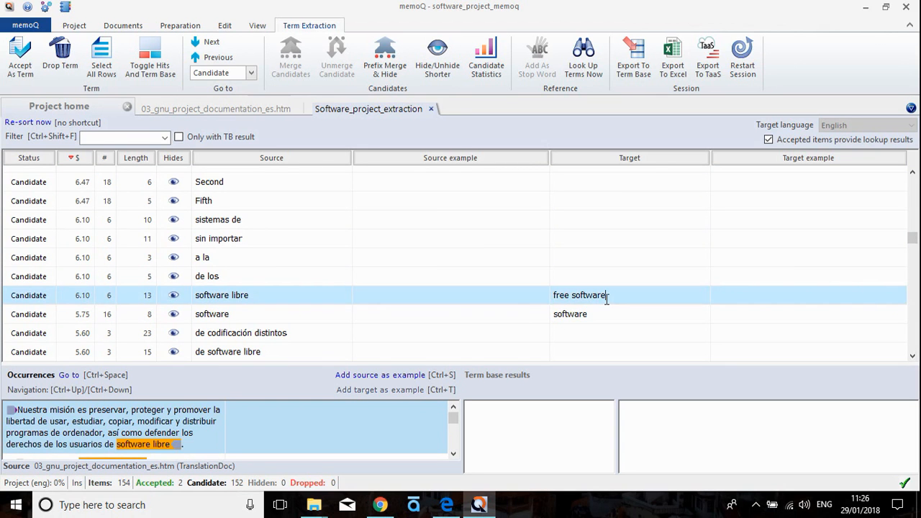
key("ctrl+Return")
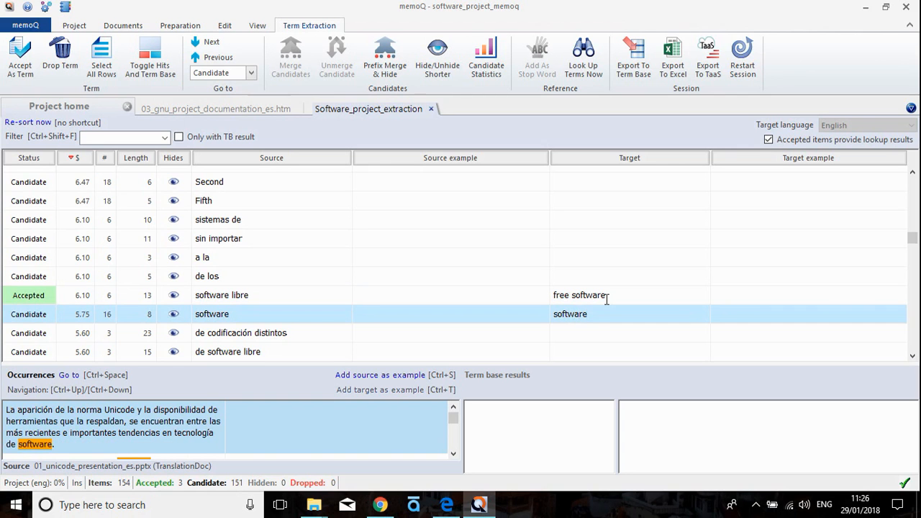
key("ctrl+Return")
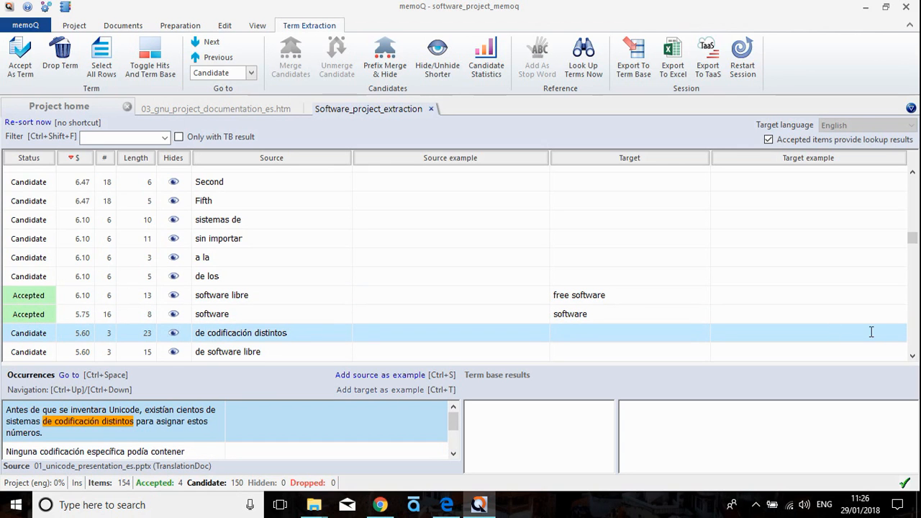
Accept the candidate "Free software Foundation" as a term with the target "Free Software Foundation"
left_click(912, 355)
left_click(913, 357)
left_click(913, 357)
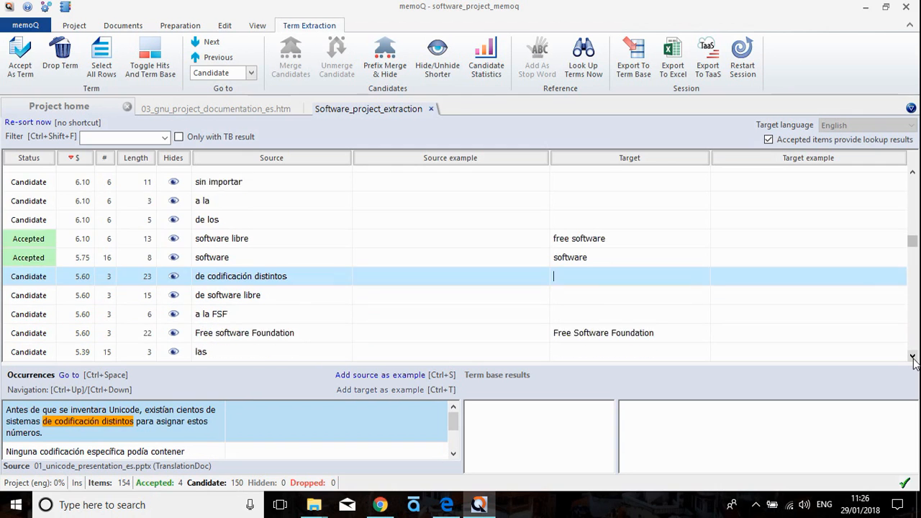
left_click(912, 357)
left_click(912, 357)
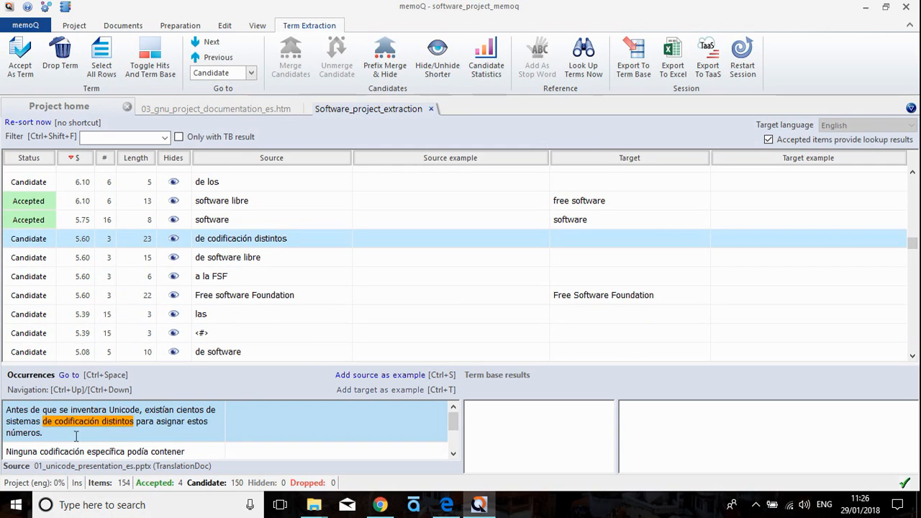
left_click(658, 295)
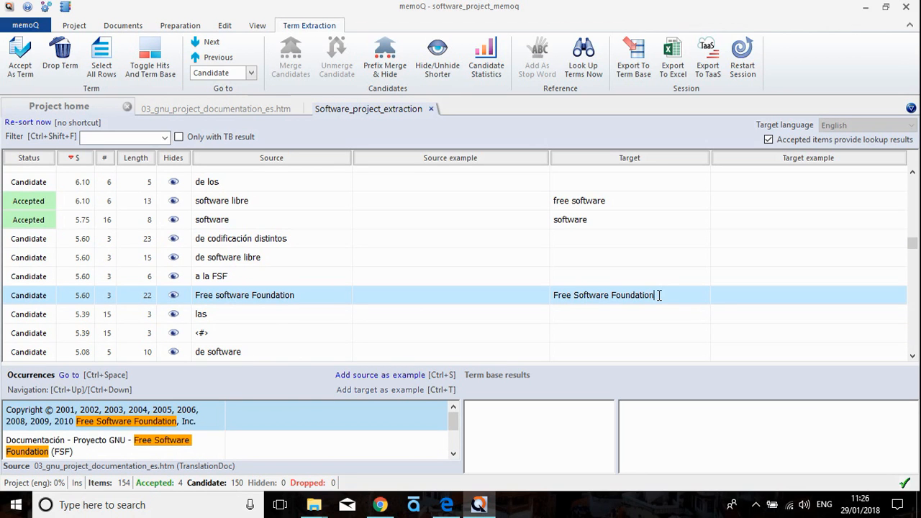
key("ctrl+Return")
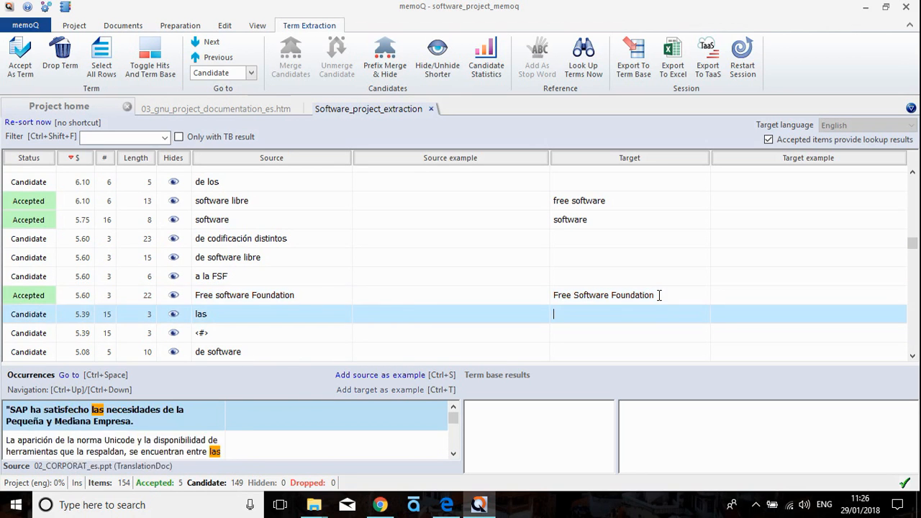
Accept the candidate "documentación" as a term with the target "documentation"
left_click(913, 355)
left_click(912, 356)
left_click(913, 356)
left_click(913, 357)
left_click(912, 357)
left_click(912, 357)
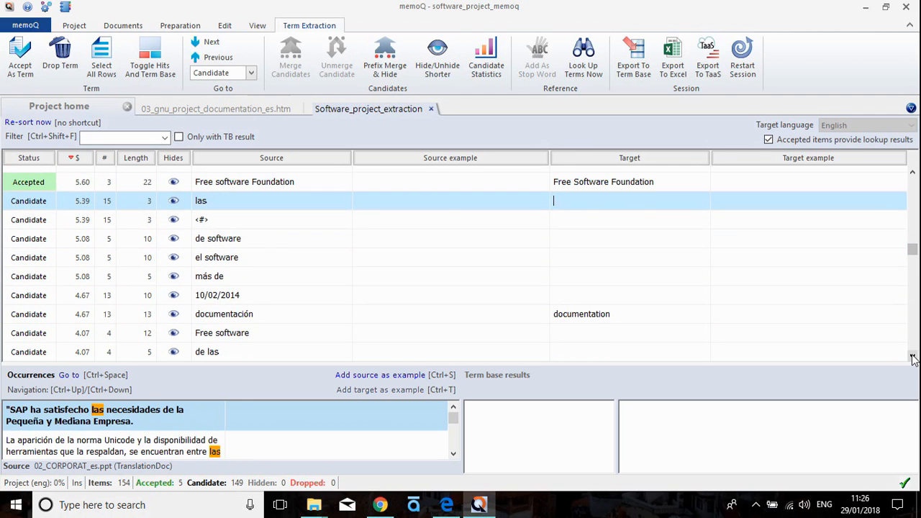
left_click(634, 318)
key("Return")
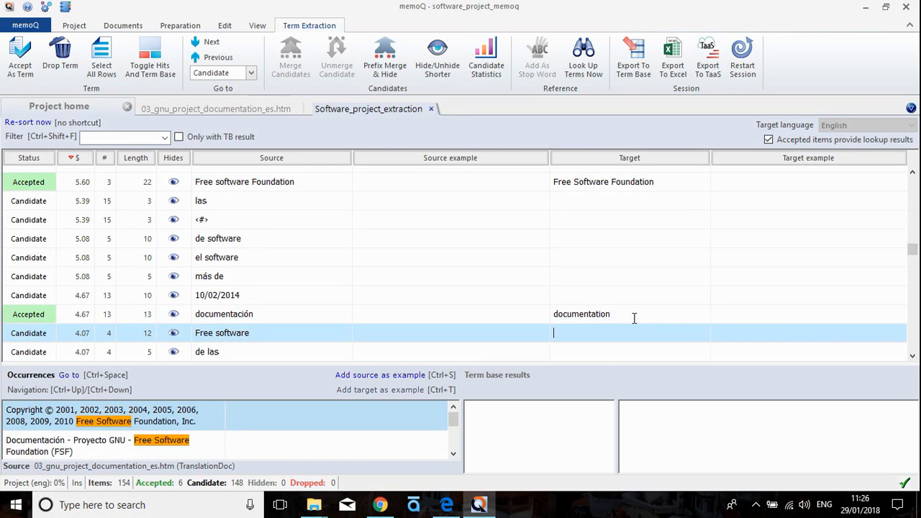
Examine the remaining lower-ranked candidates in the extraction list for further terms with English targets
left_click(913, 355)
left_click(912, 356)
left_click(912, 355)
left_click(912, 355)
double_click(916, 357)
left_click(916, 357)
left_click(916, 357)
left_click(915, 357)
left_click(915, 357)
left_click(916, 357)
left_click(915, 357)
left_click(915, 357)
mouse_move(912, 264)
left_mouse_down()
mouse_move(912, 347)
mouse_move(907, 300)
mouse_move(916, 269)
left_mouse_up()
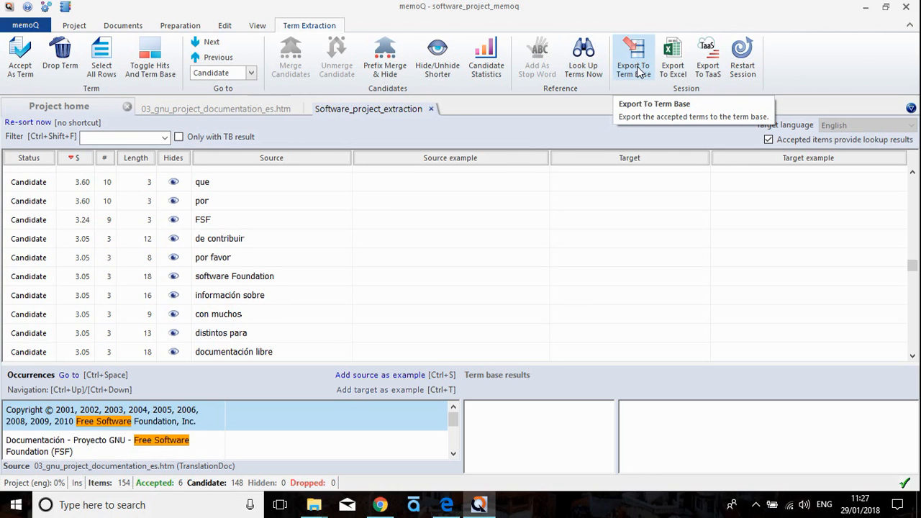
Open the Software_project_TD term base for editing, check its entries before exporting, and close it
left_click(59, 105)
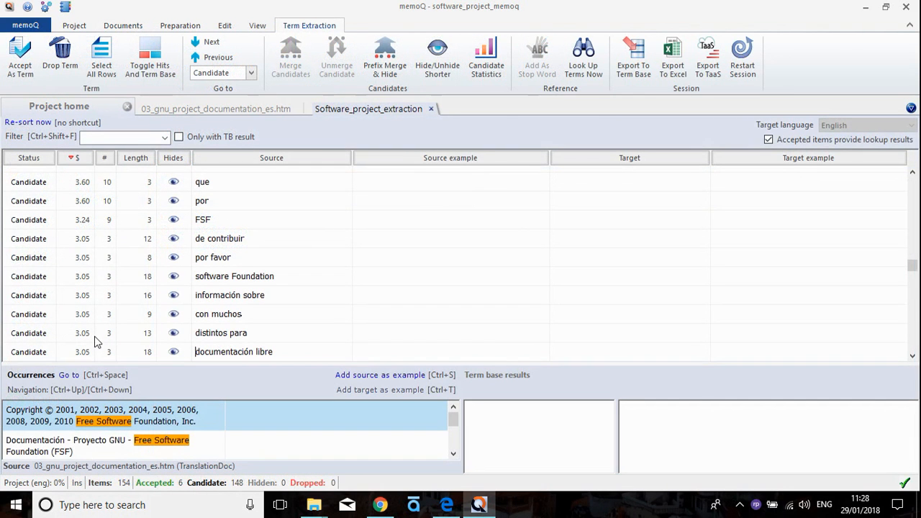
left_click(71, 108)
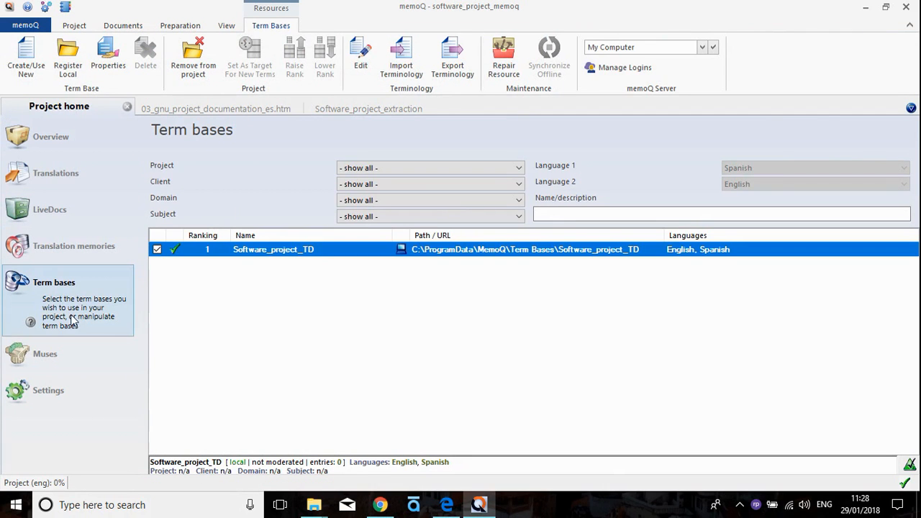
right_click(320, 255)
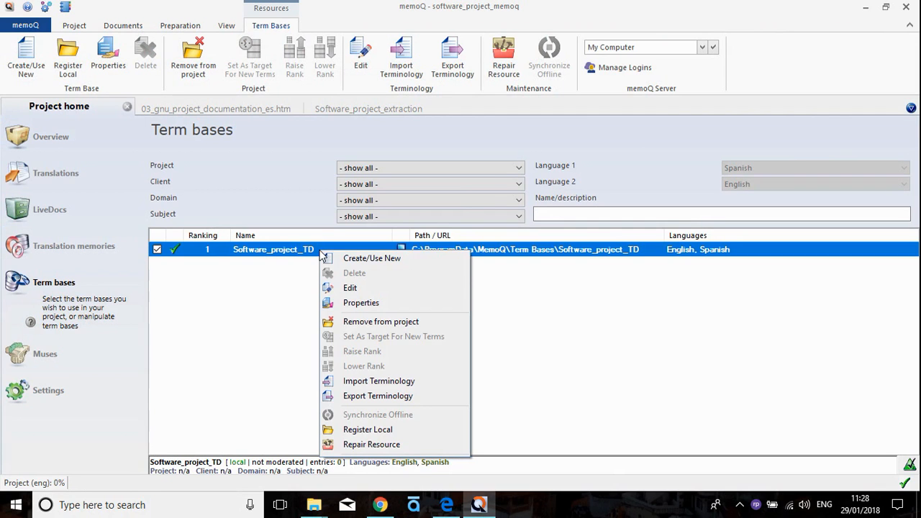
left_click(384, 297)
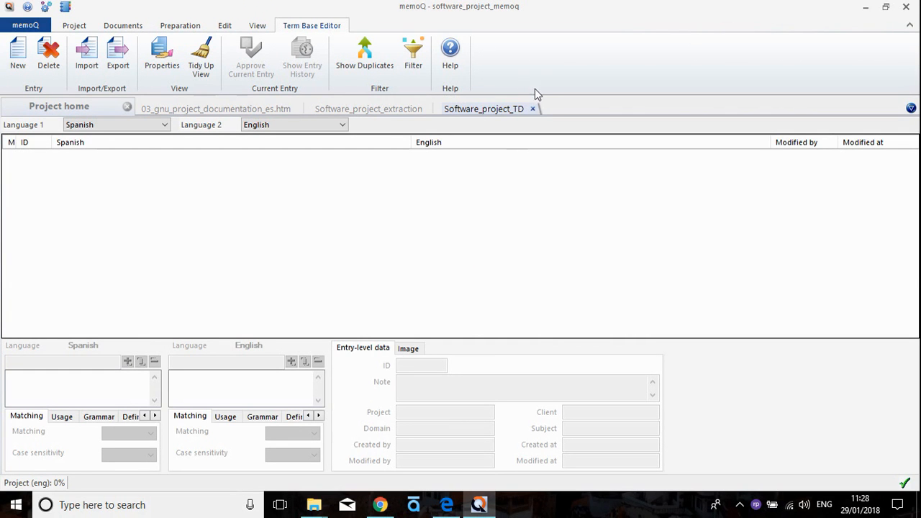
left_click(533, 110)
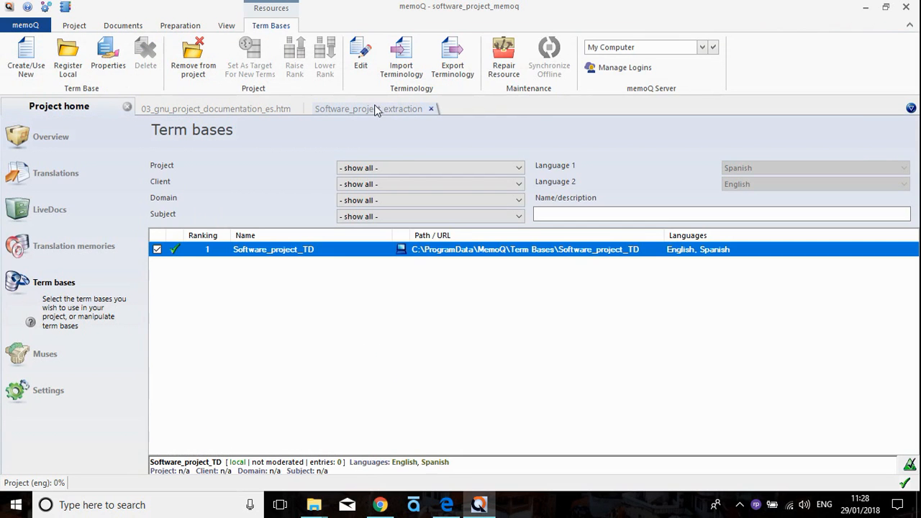
Export the accepted terms from the Software_project_extraction session to the local term base Software_project_TD, leaving the meta-information empty
left_click(375, 106)
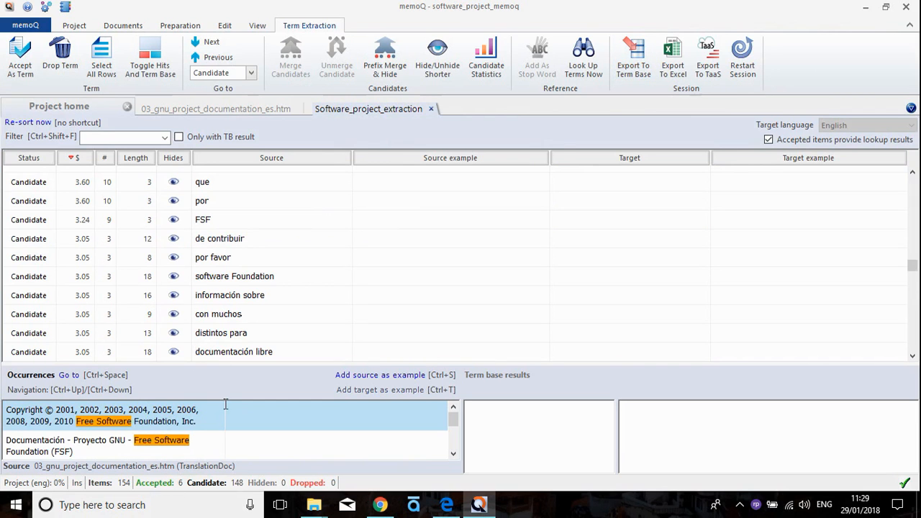
left_click(635, 68)
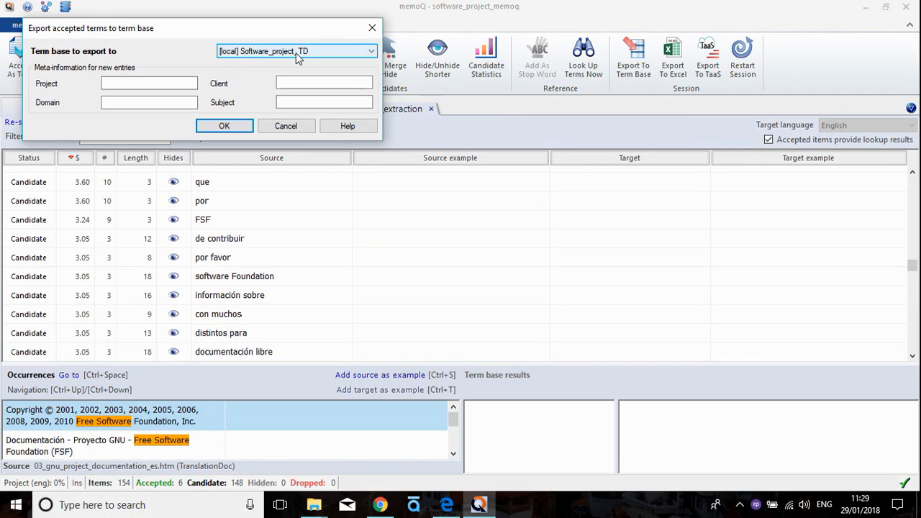
left_click(233, 126)
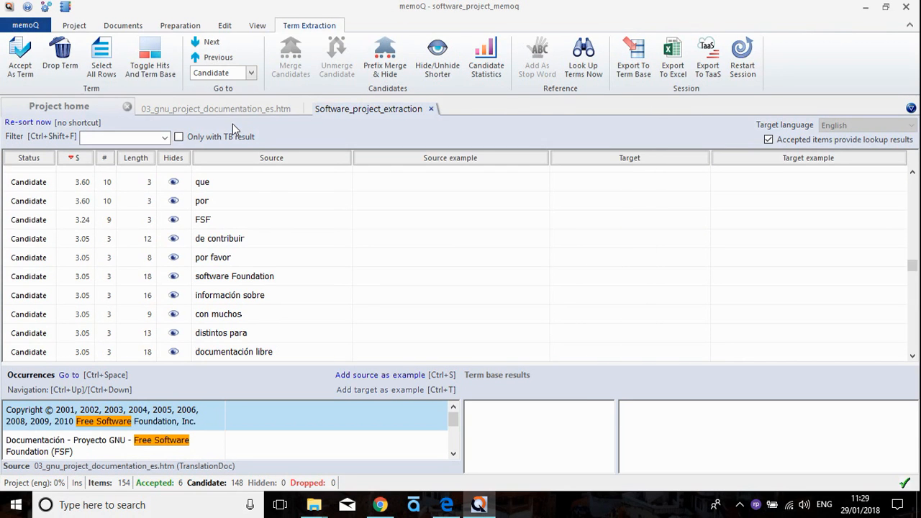
Open Software_project_TD for editing and examine its exported entries and the Spanish and English usage settings of "la FSF"
left_click(70, 108)
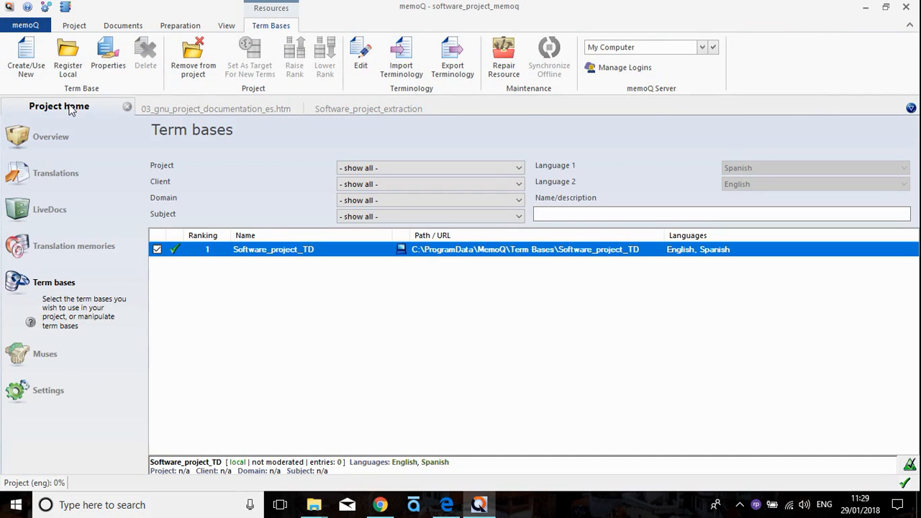
right_click(276, 256)
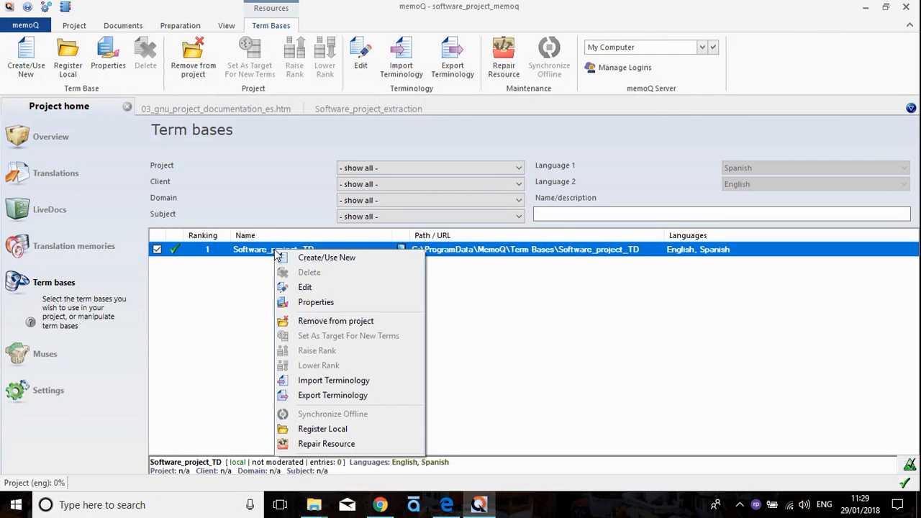
left_click(306, 288)
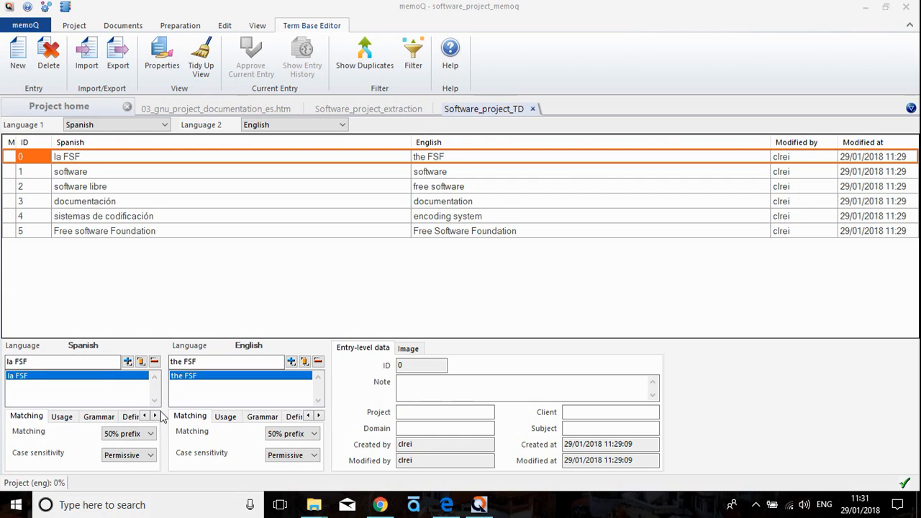
left_click(63, 419)
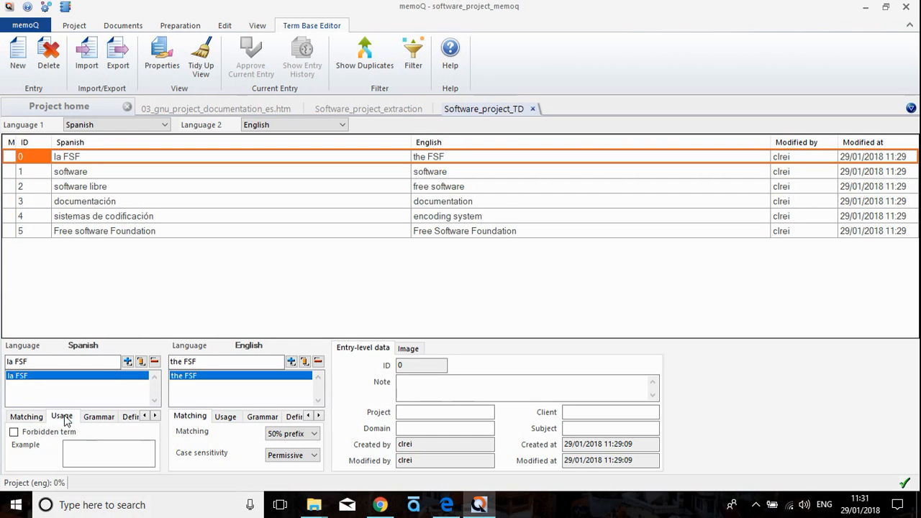
left_click(228, 418)
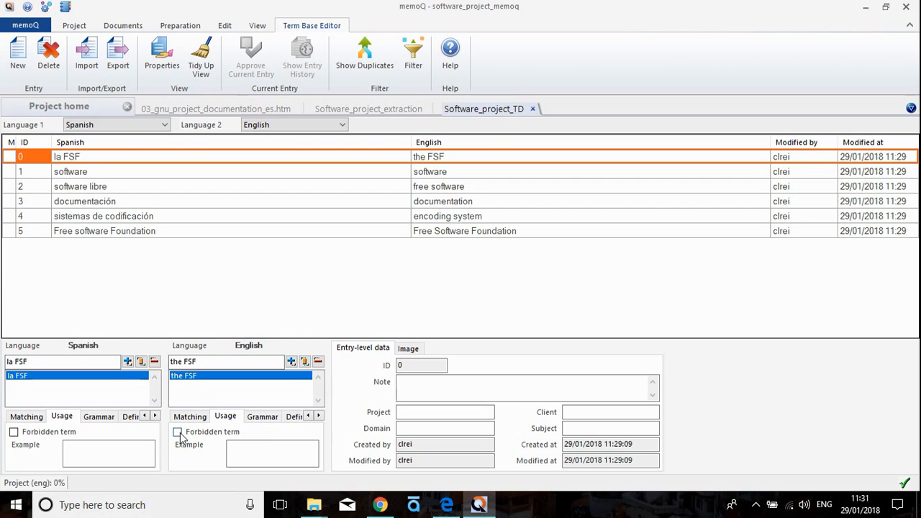
left_click(13, 432)
Close the Software_project_TD term base and the Software_project_extraction session
left_click(534, 108)
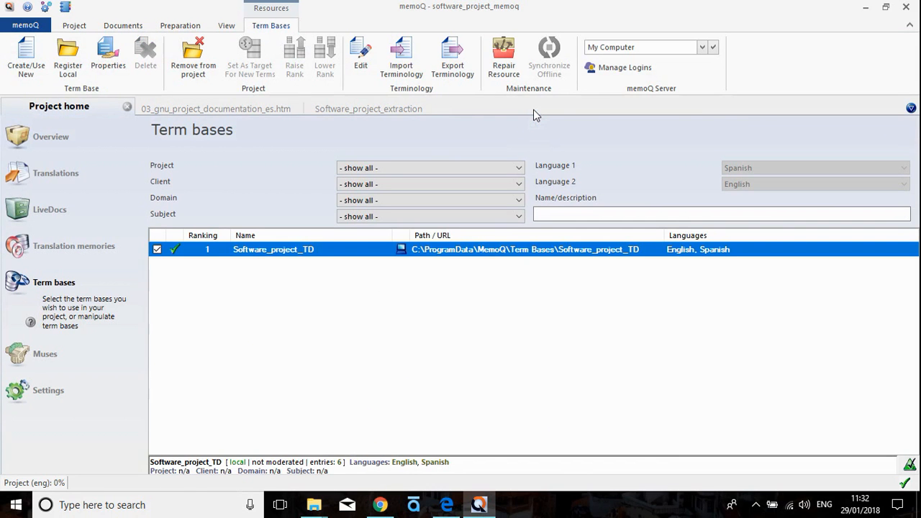
left_click(432, 110)
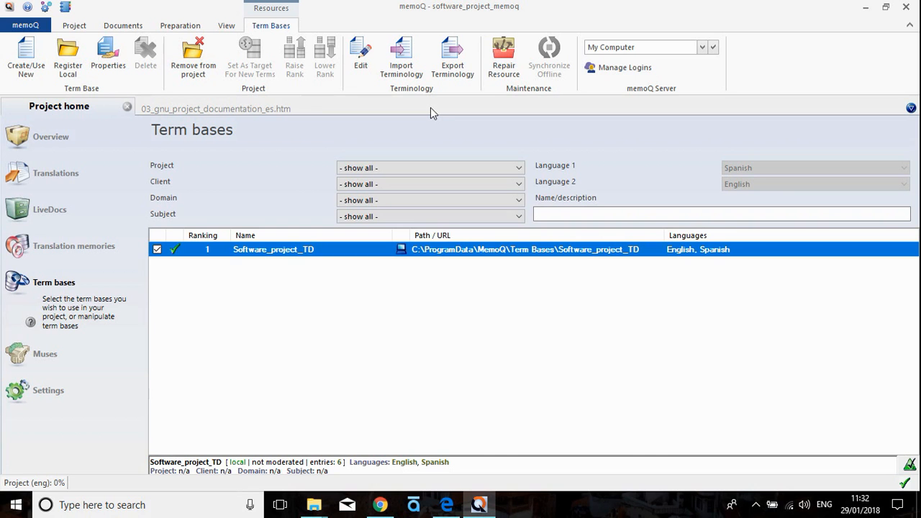
Return to 03_gnu_project_documentation_es.htm and check the term highlighting in segment 1, including "FSF"
left_click(201, 109)
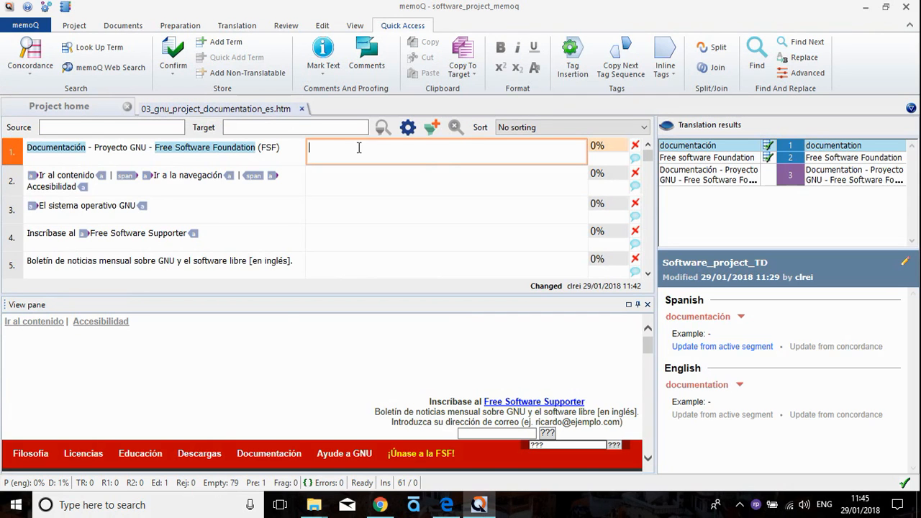
left_click_drag(261, 147, 278, 150)
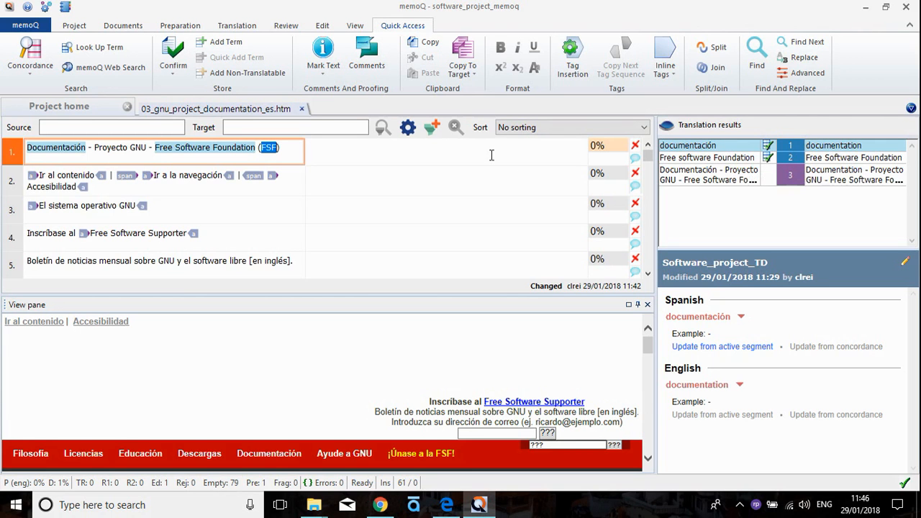
left_click(432, 149)
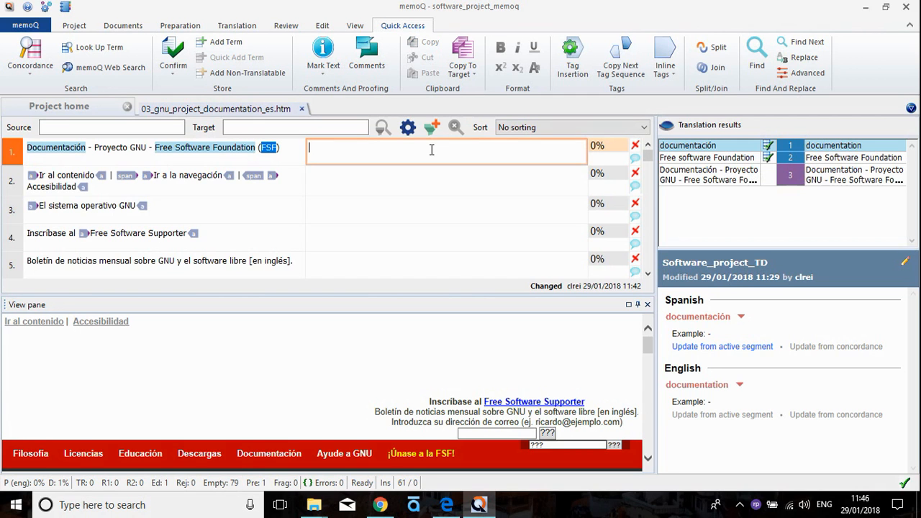
Open the Software_project_TD term base for editing, check the Spanish forbidden-term setting of "la FSF", and close the term base
left_click(53, 110)
left_click(68, 331)
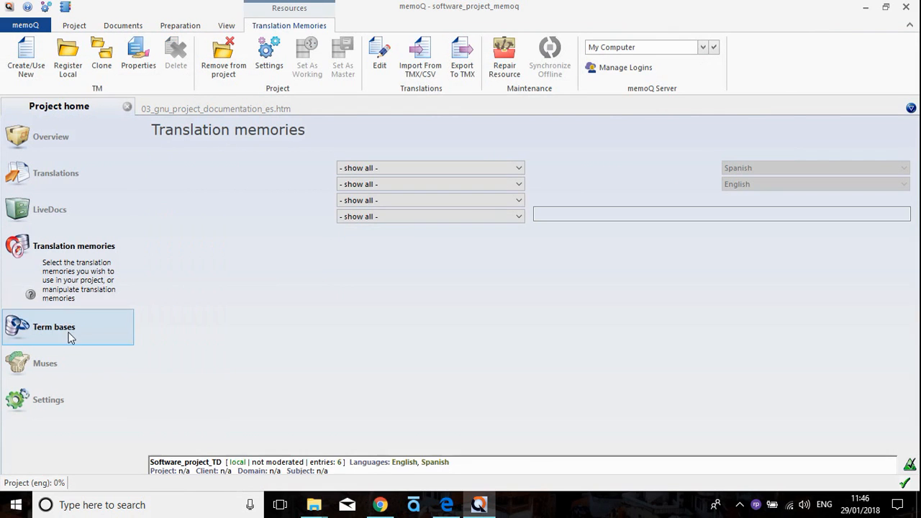
right_click(335, 257)
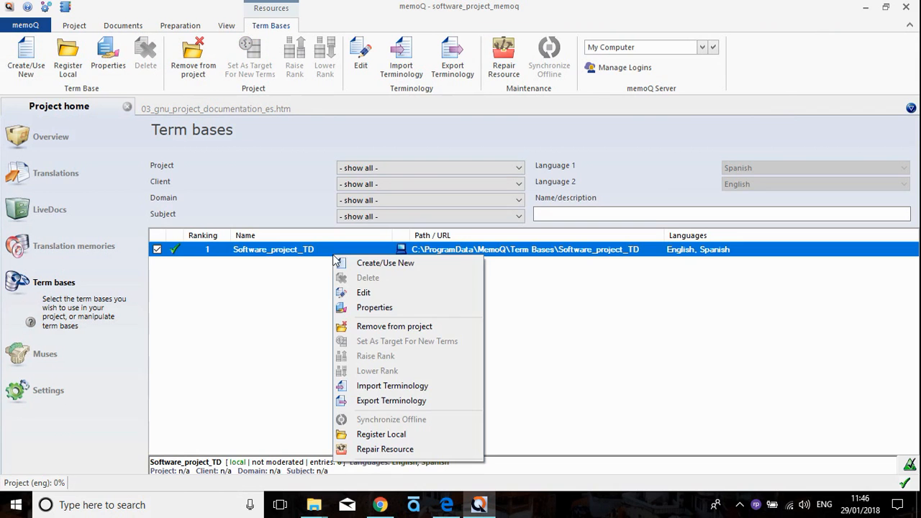
left_click(364, 295)
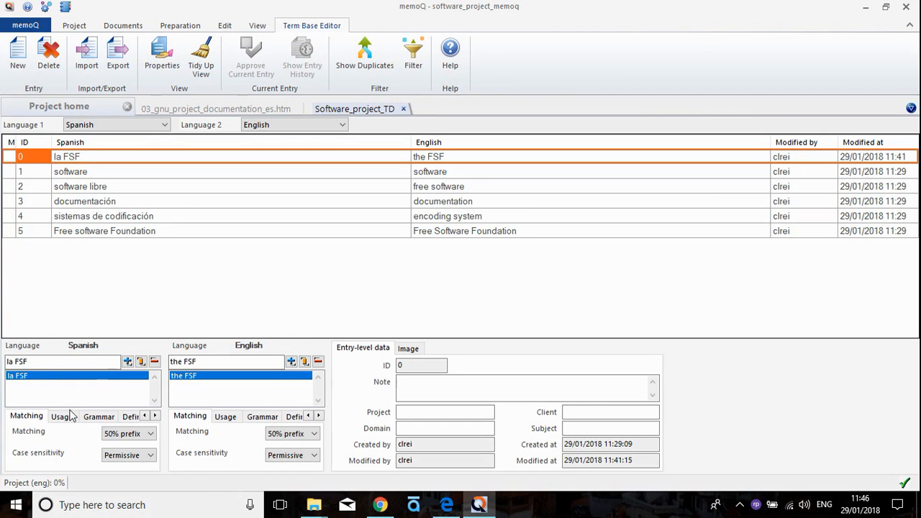
left_click(64, 418)
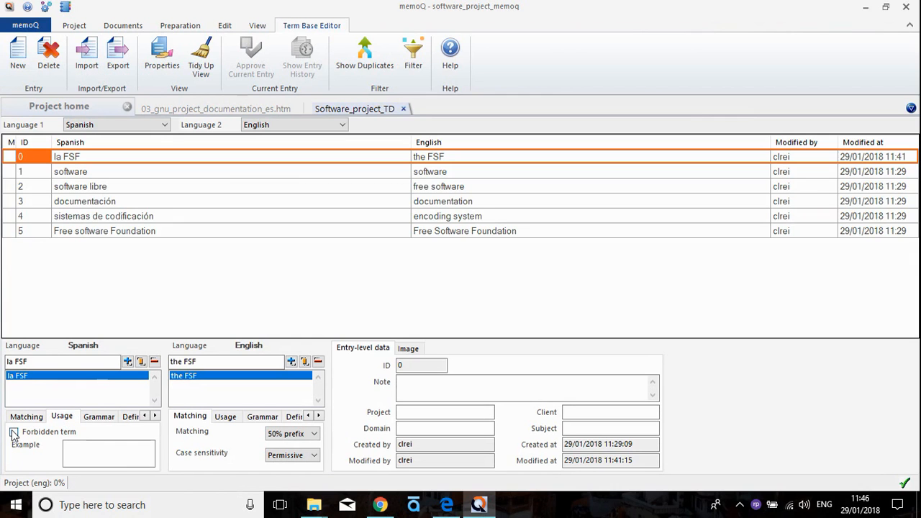
left_click(403, 109)
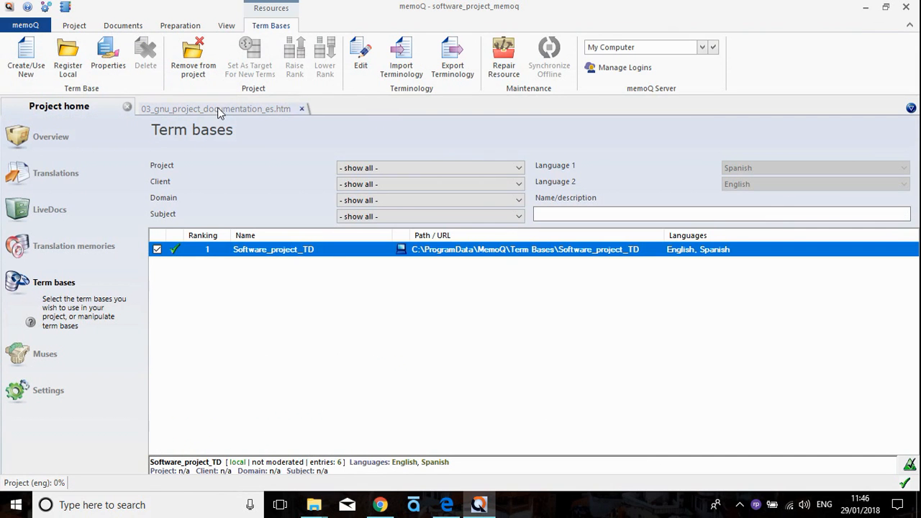
Close and reopen 03_gnu_project_documentation_es.htm, and check the term base matches for segment 19
left_click(218, 110)
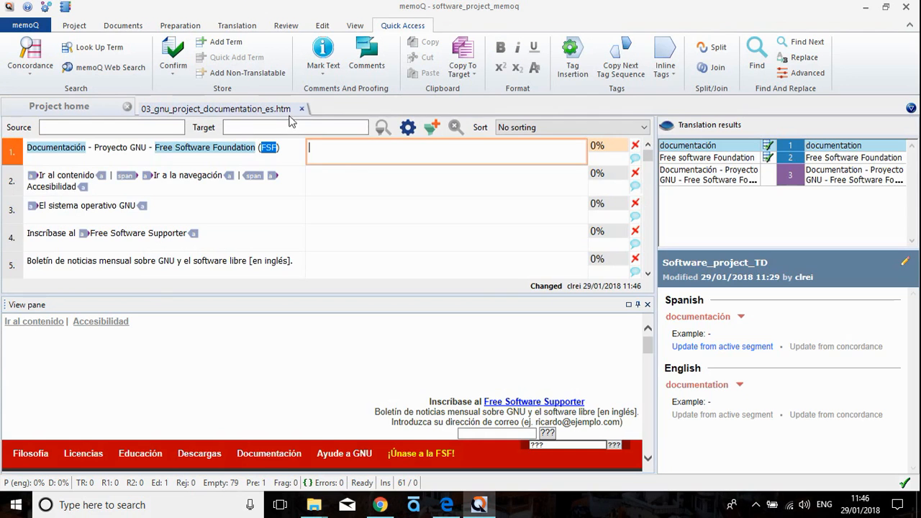
left_click(303, 109)
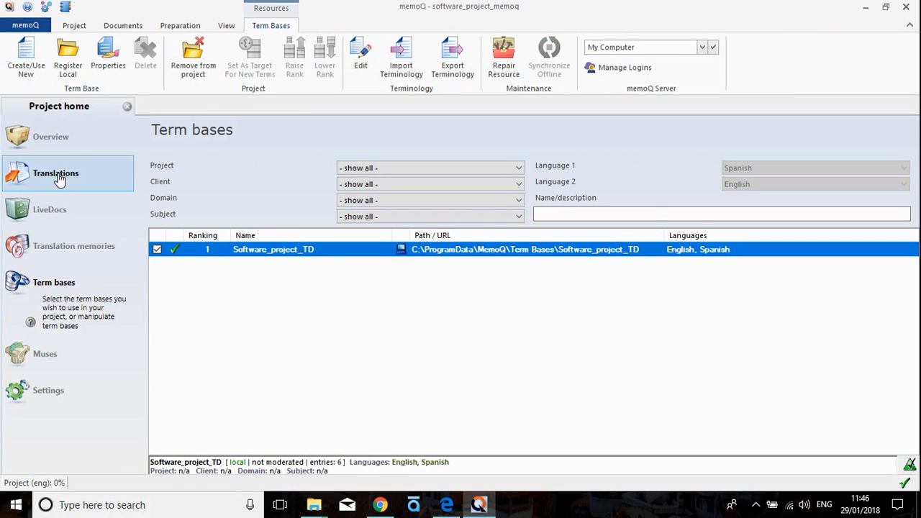
left_click(59, 177)
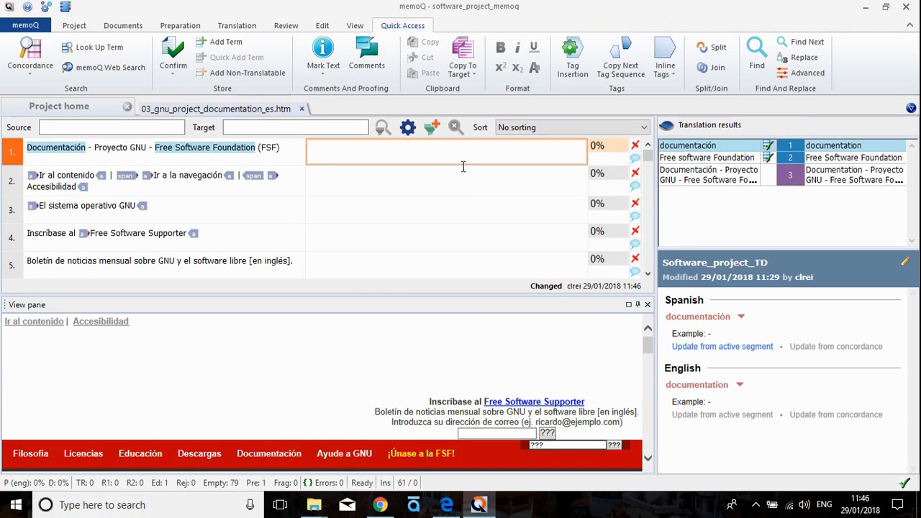
scroll(540, 172, "down", 5)
scroll(540, 173, "down", 6)
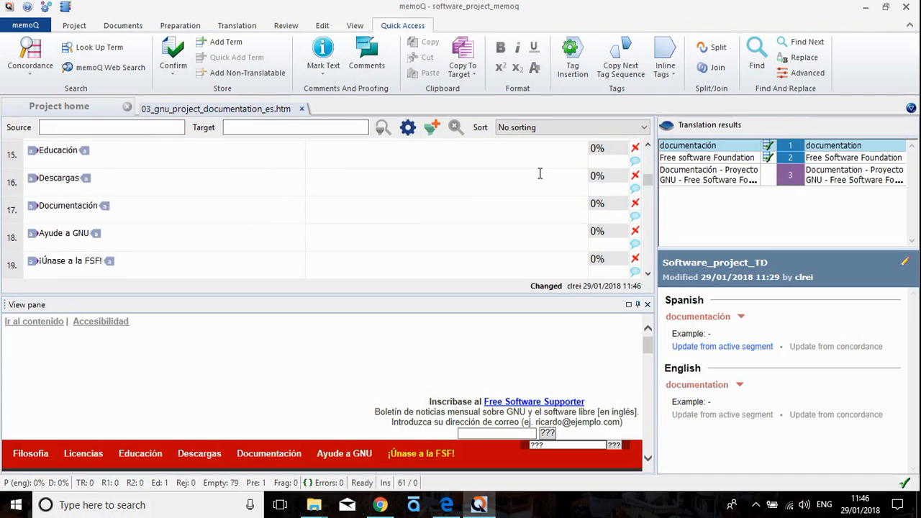
scroll(540, 173, "up", 1)
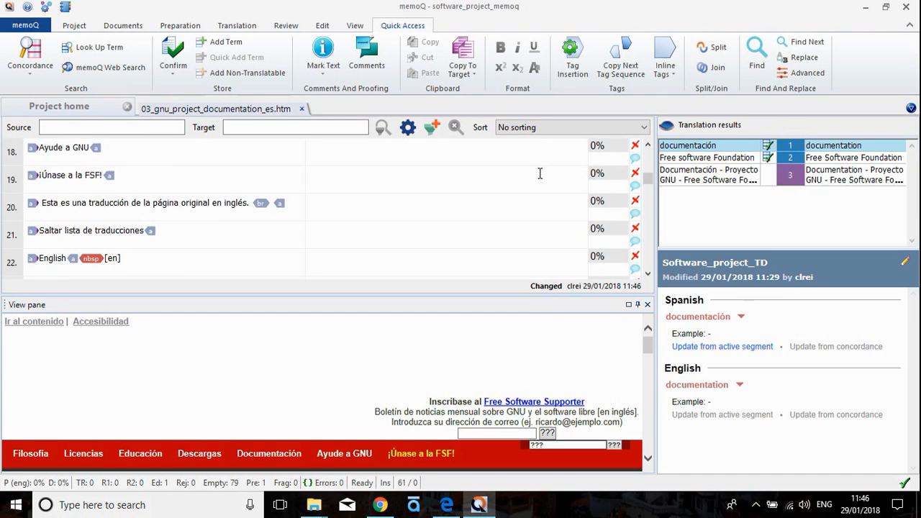
left_click(385, 179)
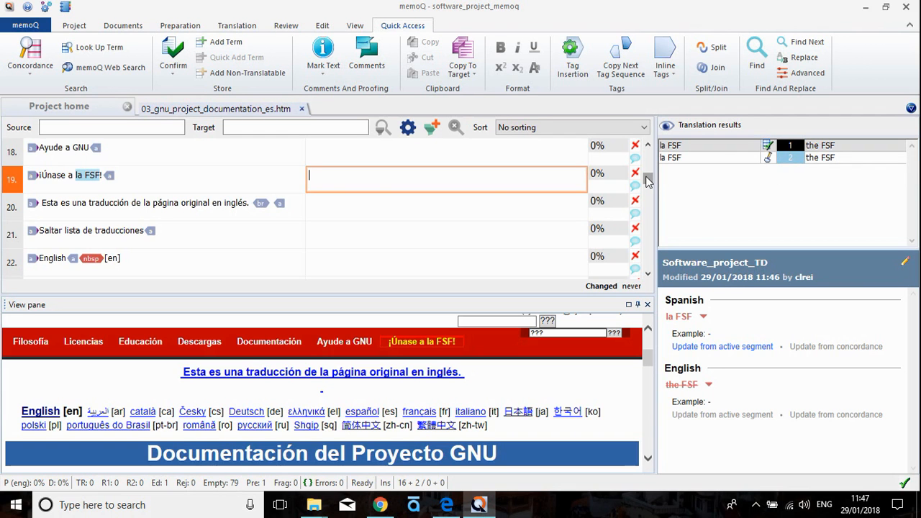
Translate segment 1 as "GNU Project Documentation - Free Software Foundation (FSF)", accepting the suggested organisation name, and confirm the segment
left_click_drag(649, 180, 647, 147)
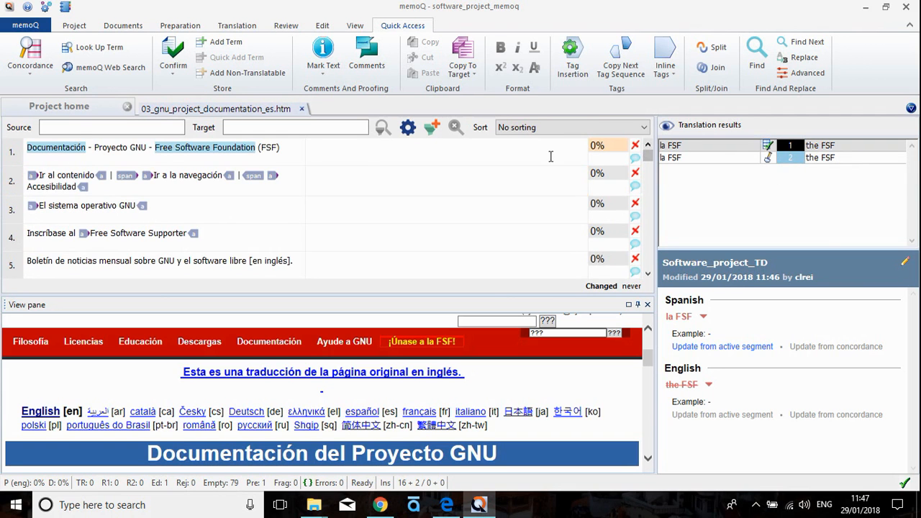
left_click(354, 145)
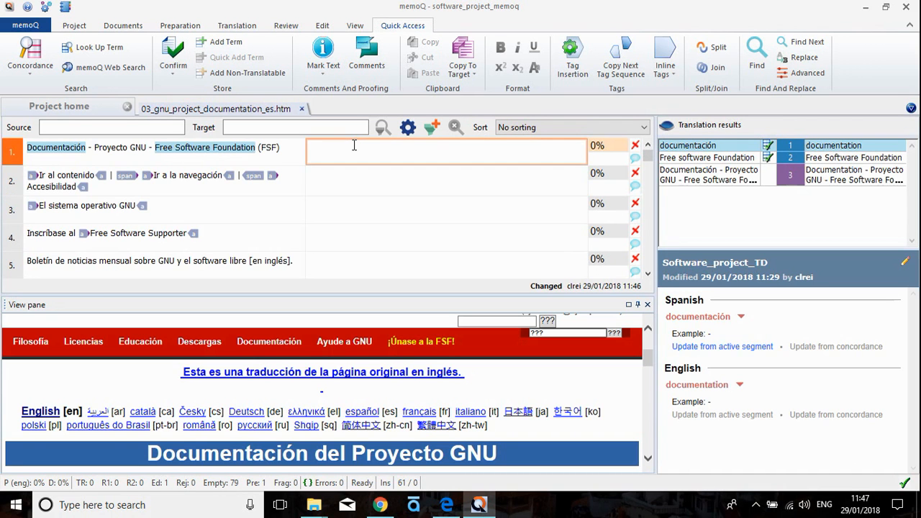
type("Gnu")
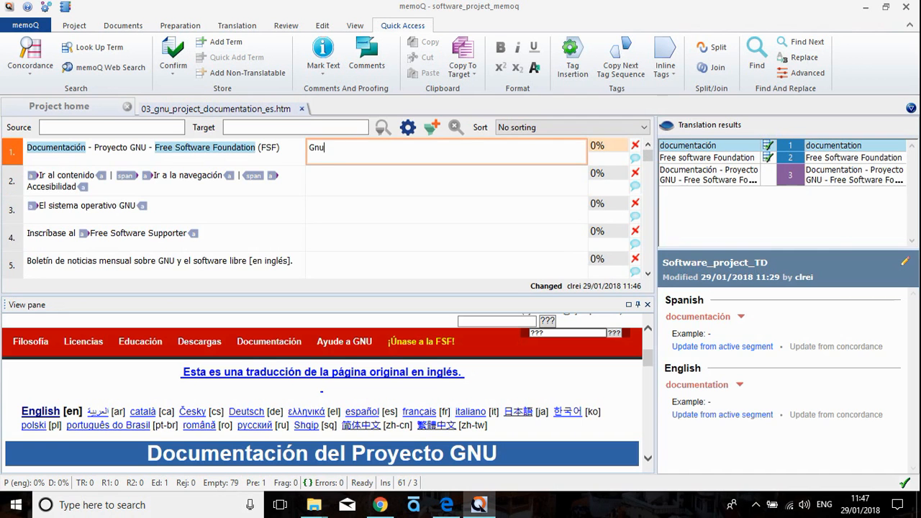
key("BackSpace")
key("BackSpace")
type("NU Proje")
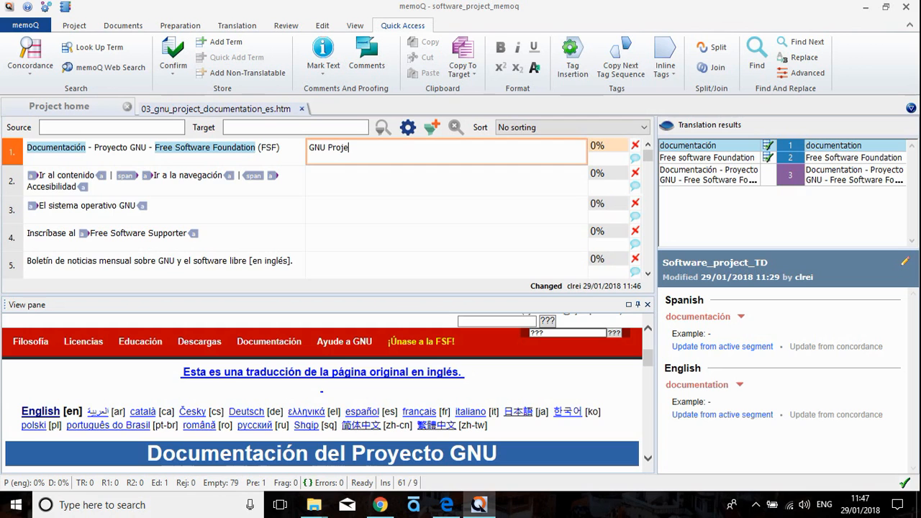
type("ct Documentation")
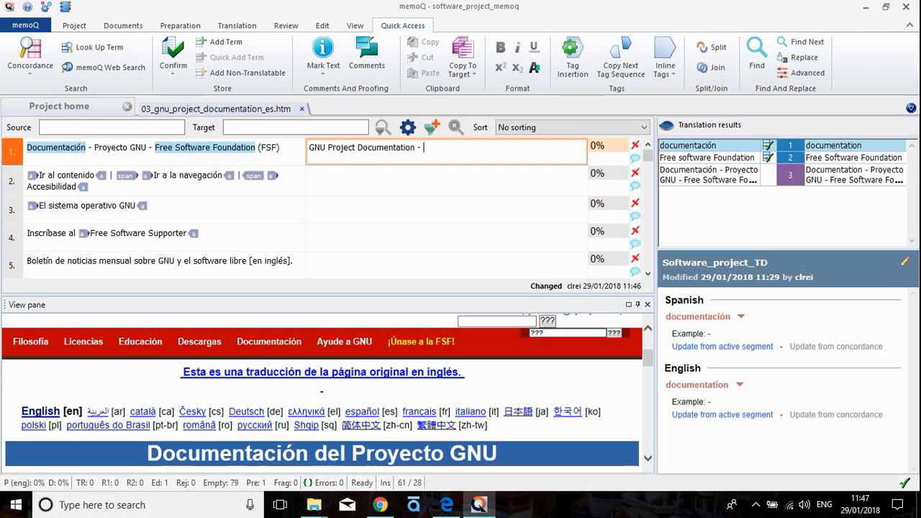
type(" - F")
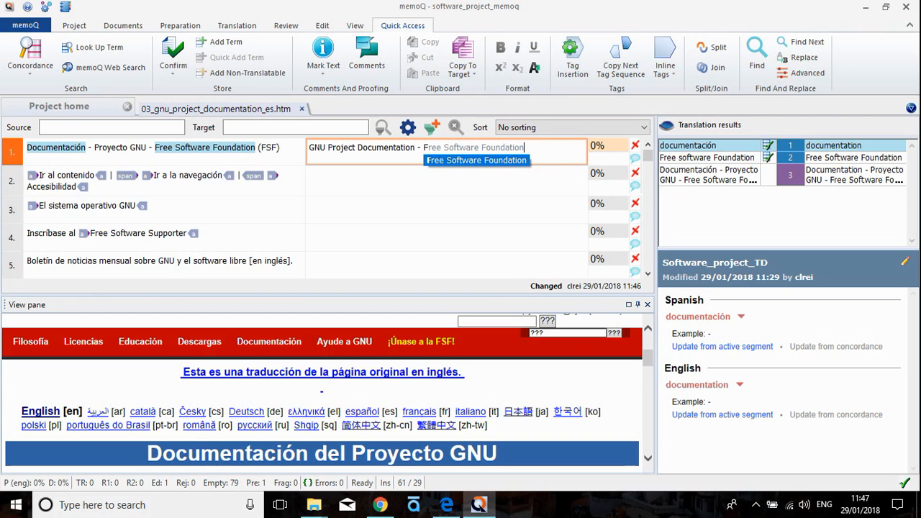
key("Return")
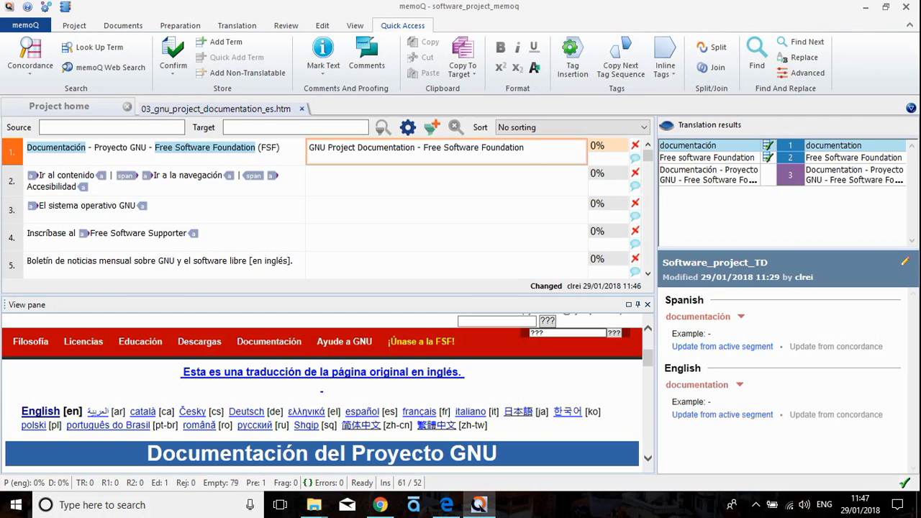
type("(FSF)")
key("ctrl+Return")
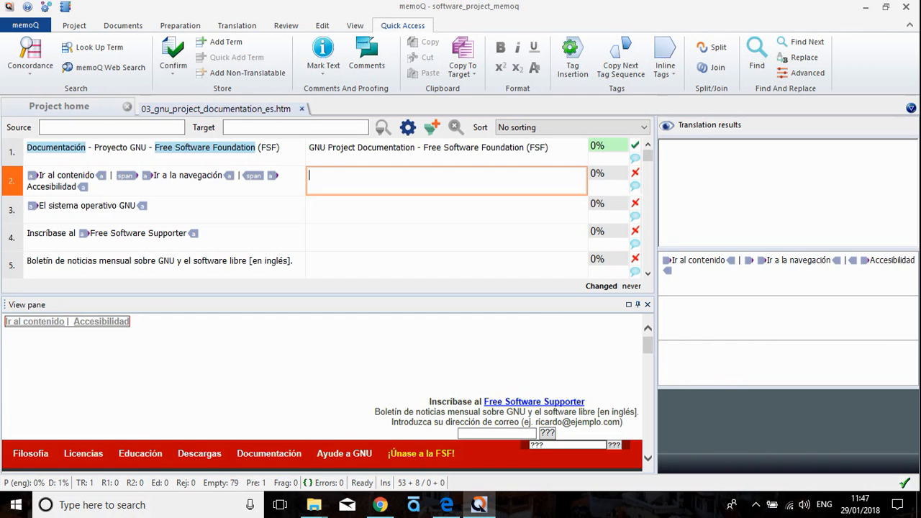
Copy the source text of segment 19, "¡Únase a la FSF!", with its tags into the target
key("Down")
key("Down")
key("Down")
key("Down")
key("Down")
key("Down")
key("Down")
key("Down")
key("Down")
key("Down")
key("Down")
key("Down")
key("Down")
key("Down")
key("Down")
key("Down")
key("Down")
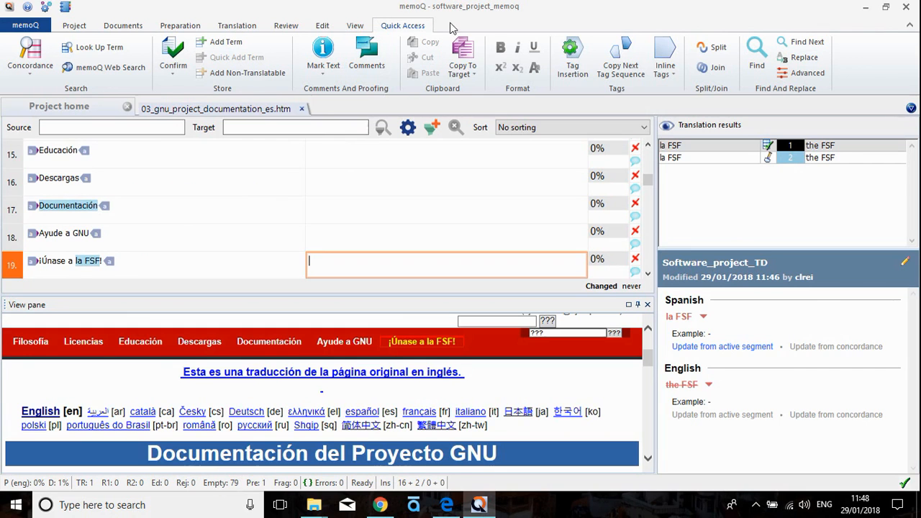
left_click(458, 72)
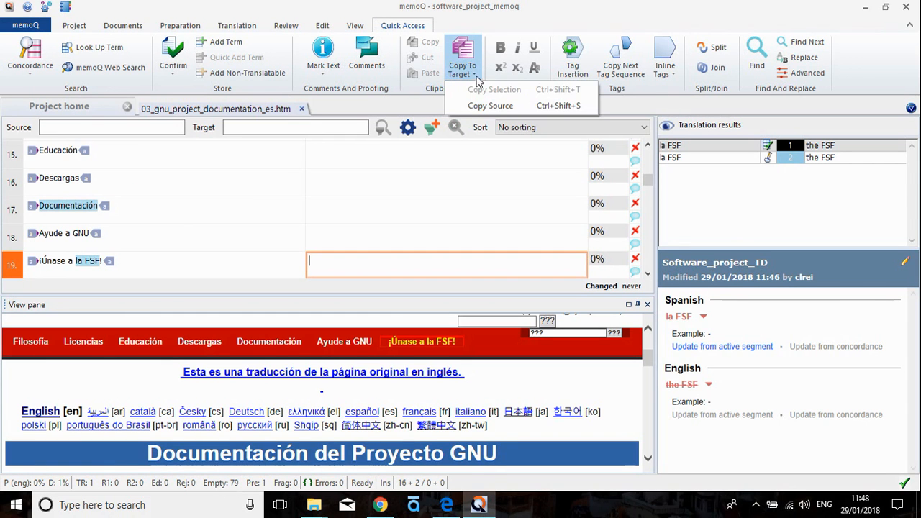
left_click(496, 107)
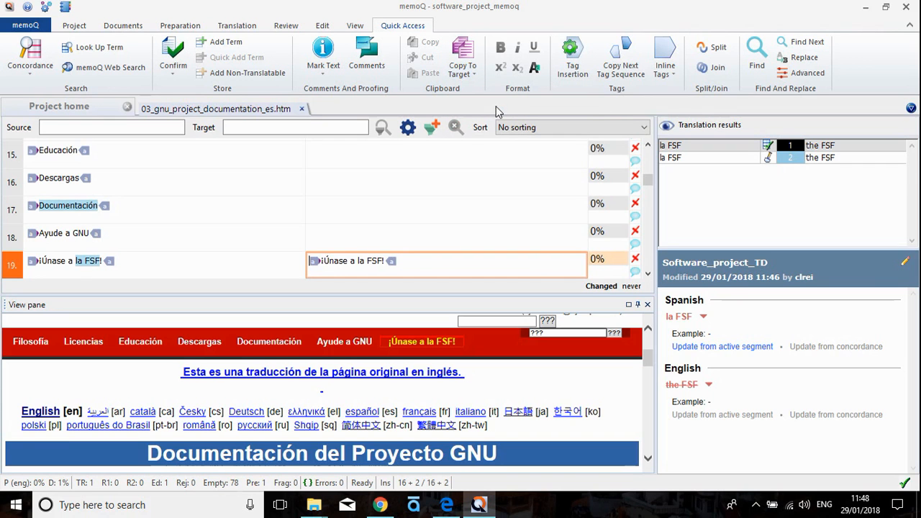
Replace "¡Únase a la" with "Join the" between the tags in segment 19's target
left_click(325, 261)
key("BackSpace")
left_click_drag(324, 260, 362, 261)
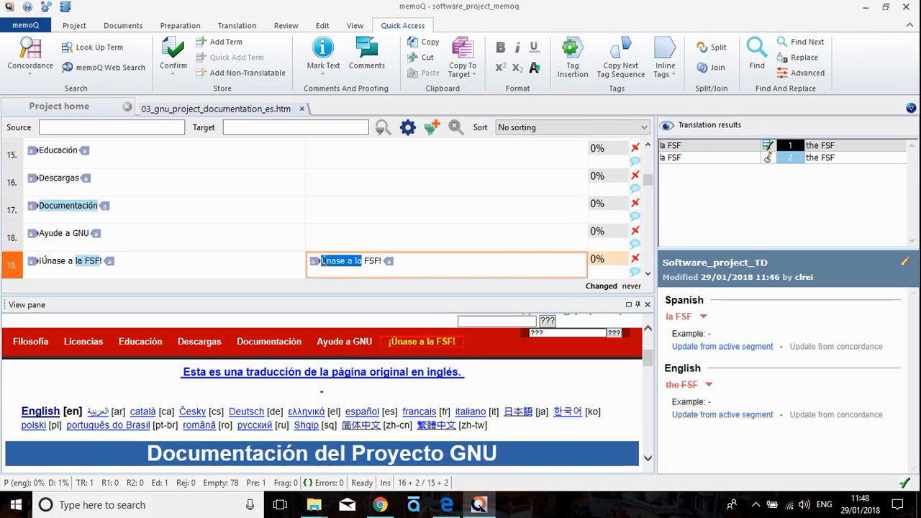
type("Join")
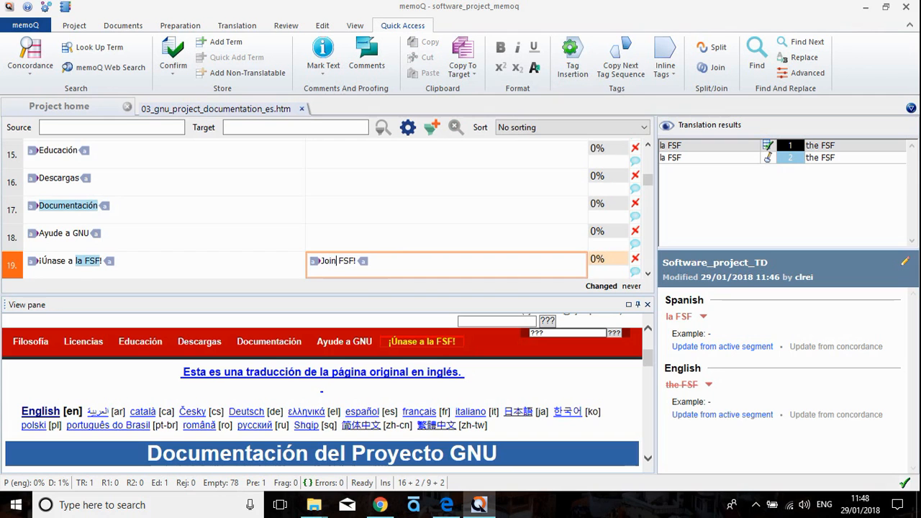
type(" the")
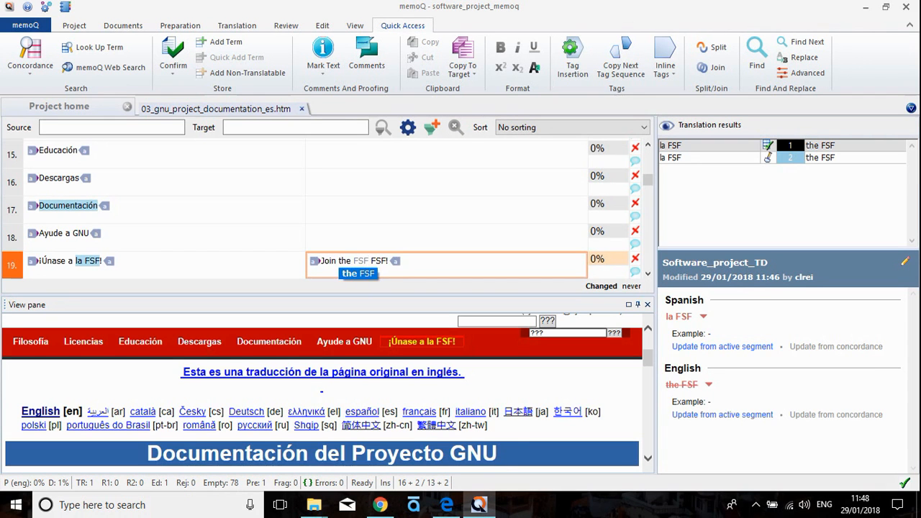
key("BackSpace")
type("e")
key("BackSpace")
key("BackSpace")
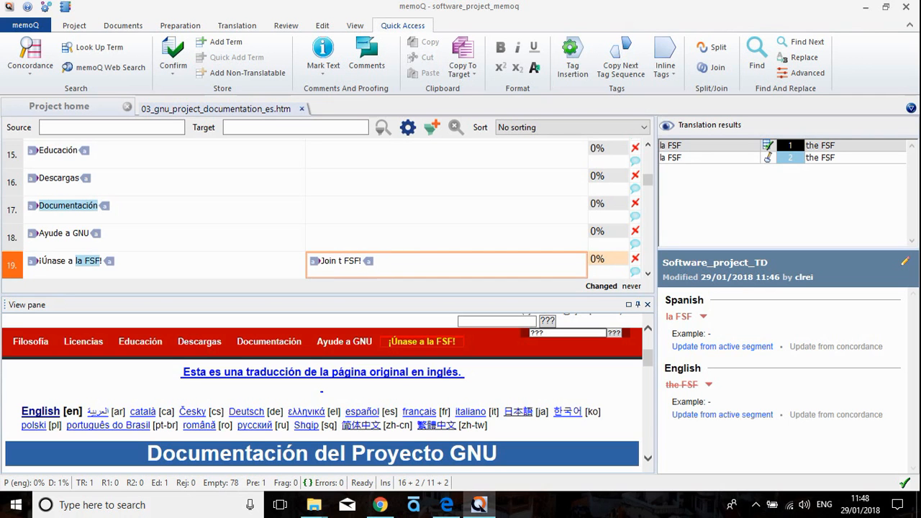
type("he")
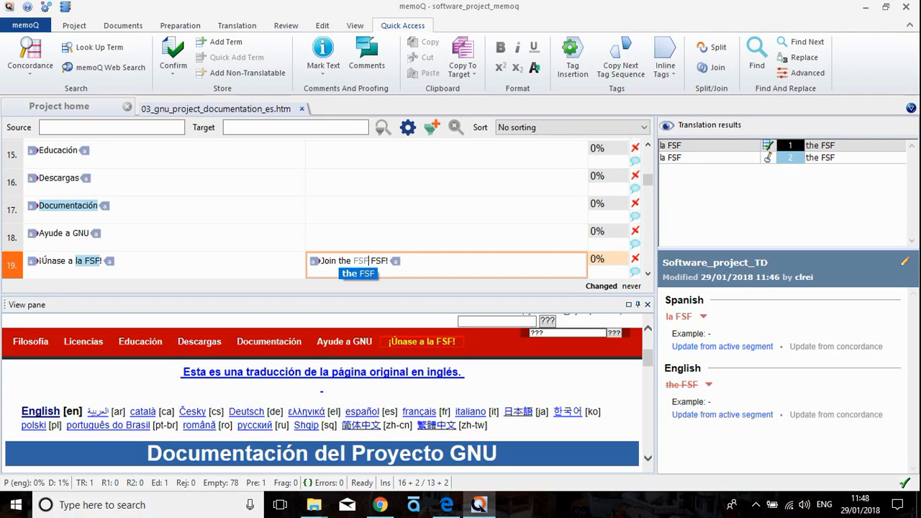
Accept the suggested term "the FSF" in segment 19, delete the duplicate "FSF" so the target reads "Join the FSF!", and confirm the segment
key("Return")
key("shift+Right")
key("shift+Right")
key("shift+Right")
key("shift+Right")
key("BackSpace")
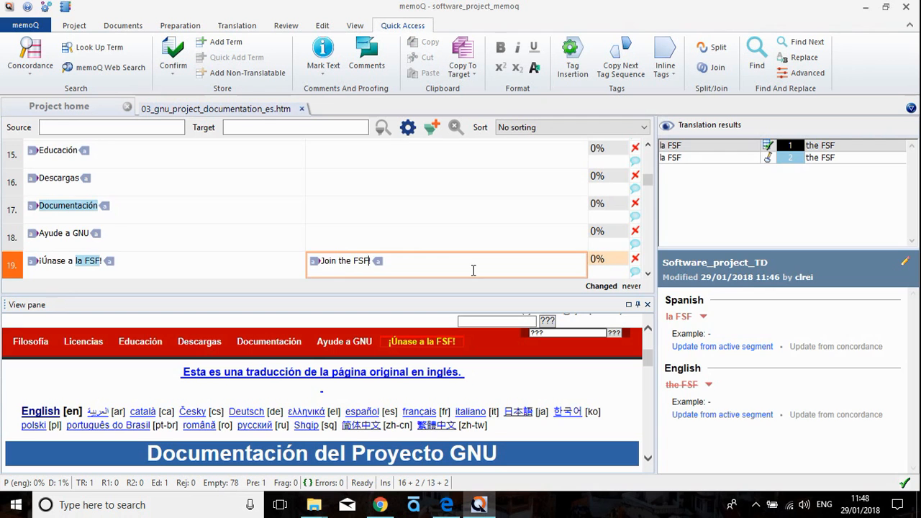
key("ctrl+Return")
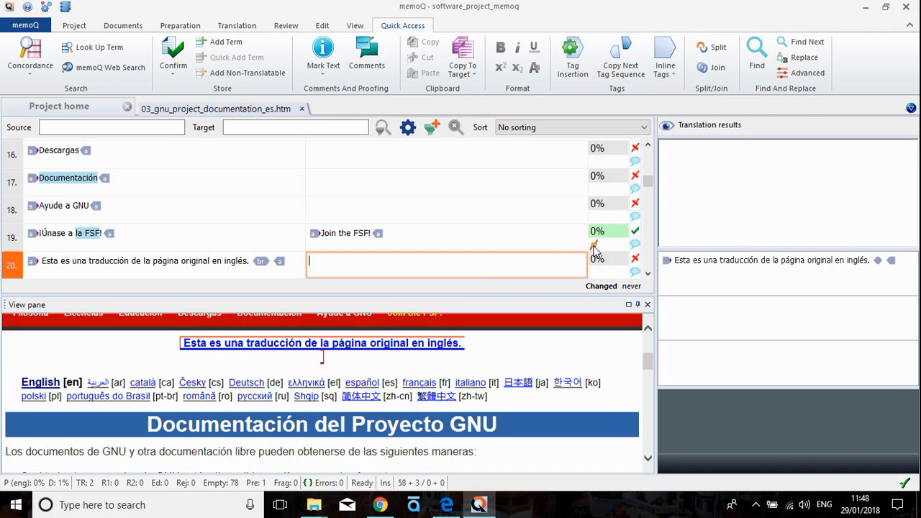
Open segment 19's warnings, read the forbidden-term description, and close the list without ignoring any warning
double_click(595, 248)
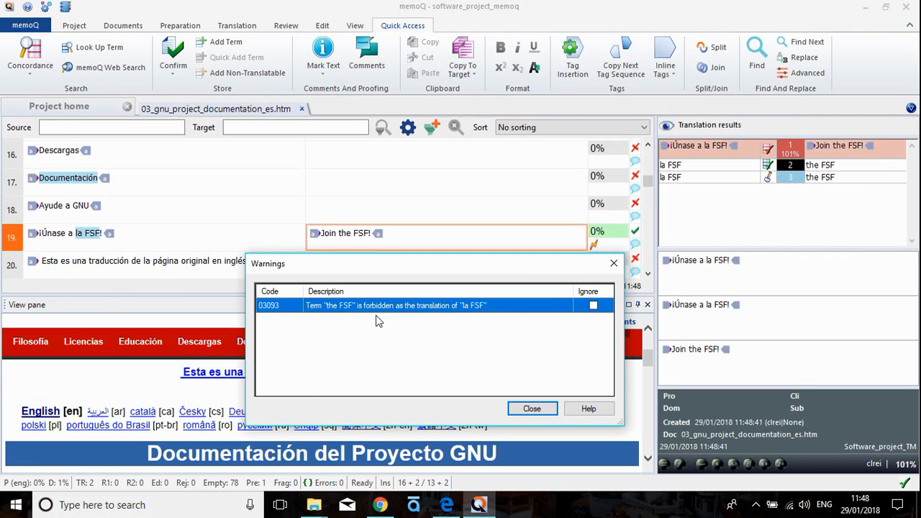
left_click(539, 410)
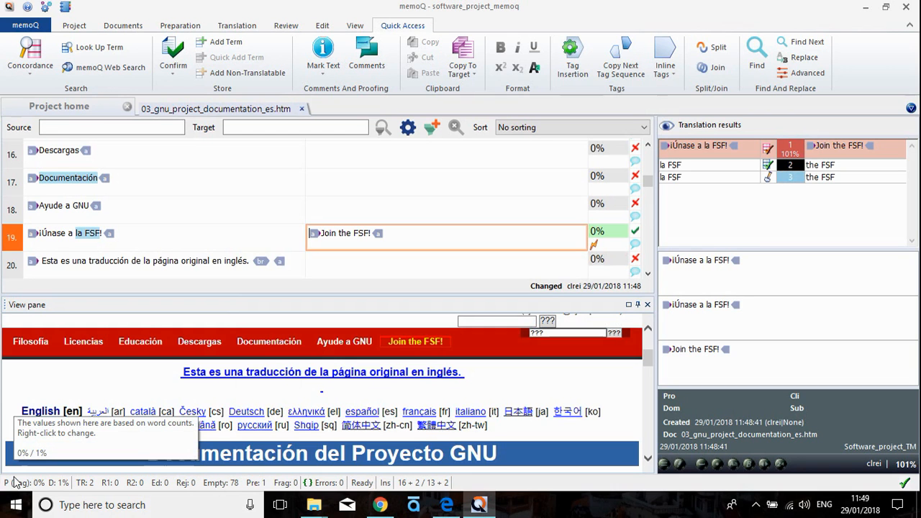
Open the terminology plugins options, inspect the TaaS plugin's access key and supported language settings, and close them without changes
left_click(46, 9)
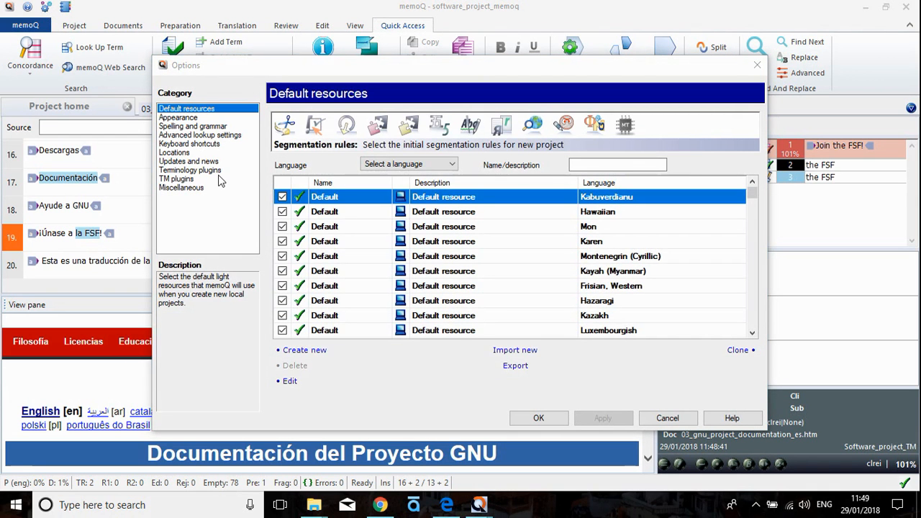
left_click(216, 171)
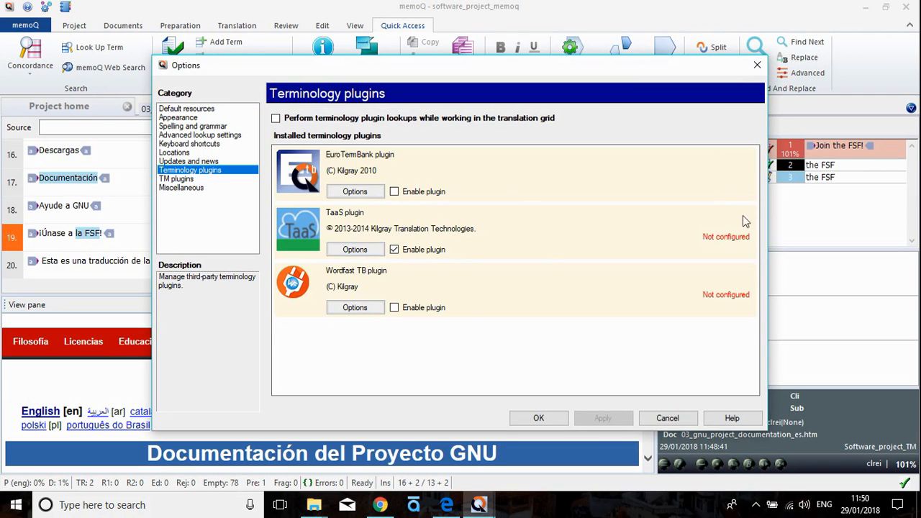
left_click(352, 251)
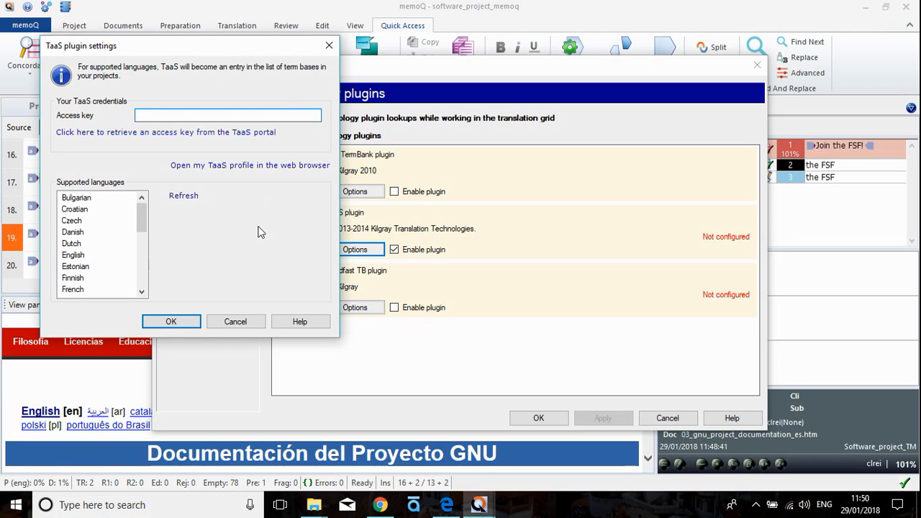
left_click(232, 321)
Review the installed TM plugins and their lookup options, and leave the program options without changing anything
left_click(193, 180)
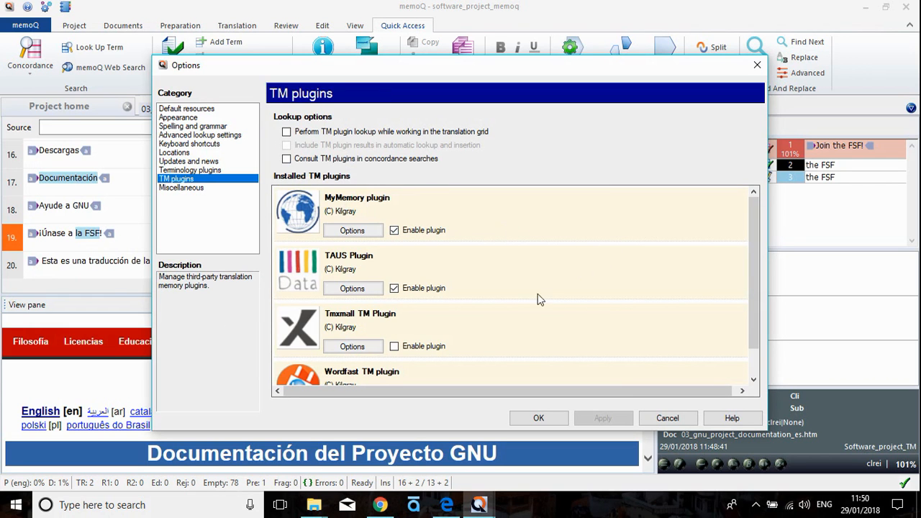
scroll(601, 282, "down", 2)
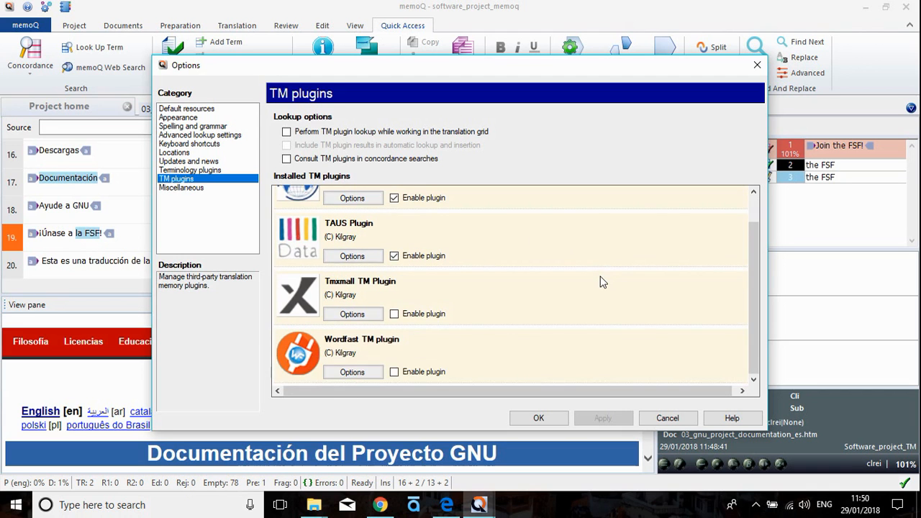
scroll(601, 282, "up", 2)
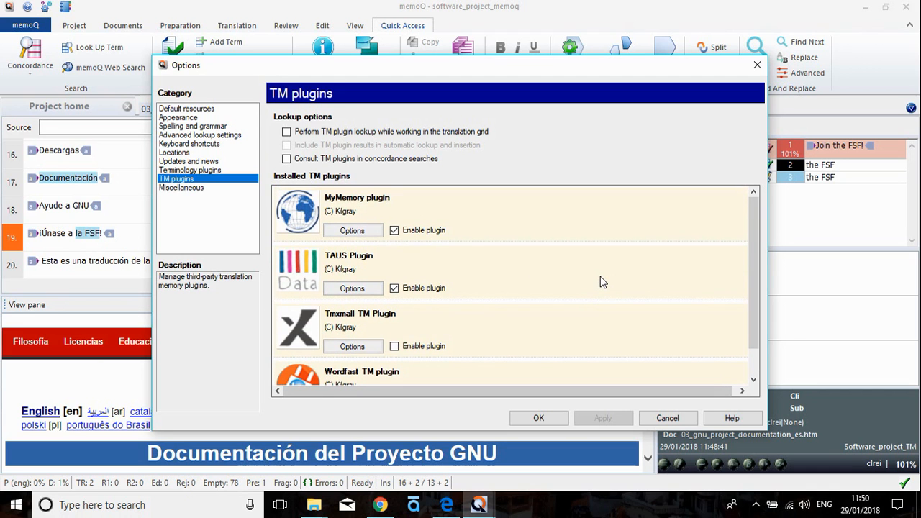
left_click(667, 419)
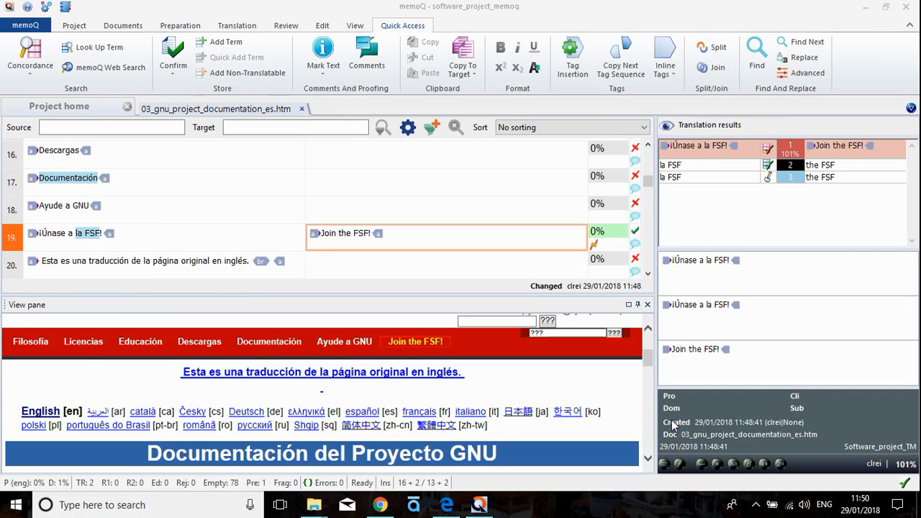
Start a new local LiveDocs corpus from the project home and check its storage folder, keeping the default path
left_click(72, 108)
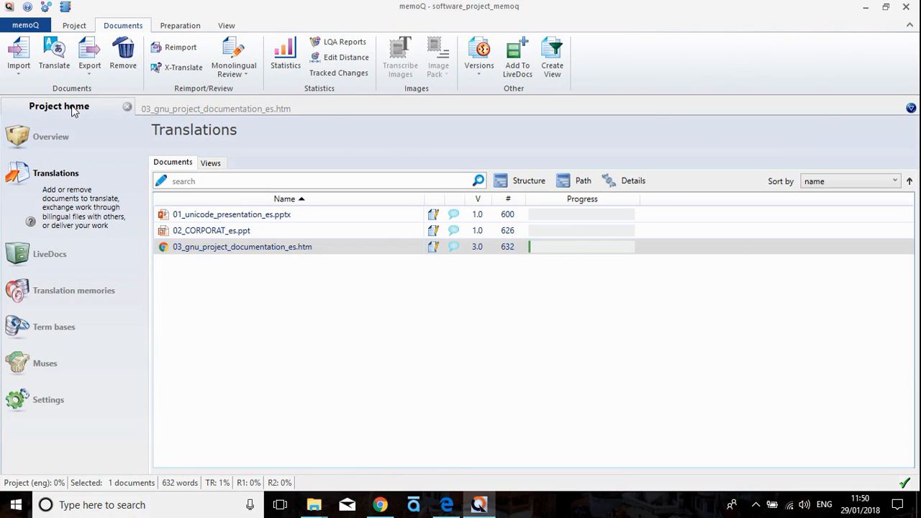
left_click(51, 268)
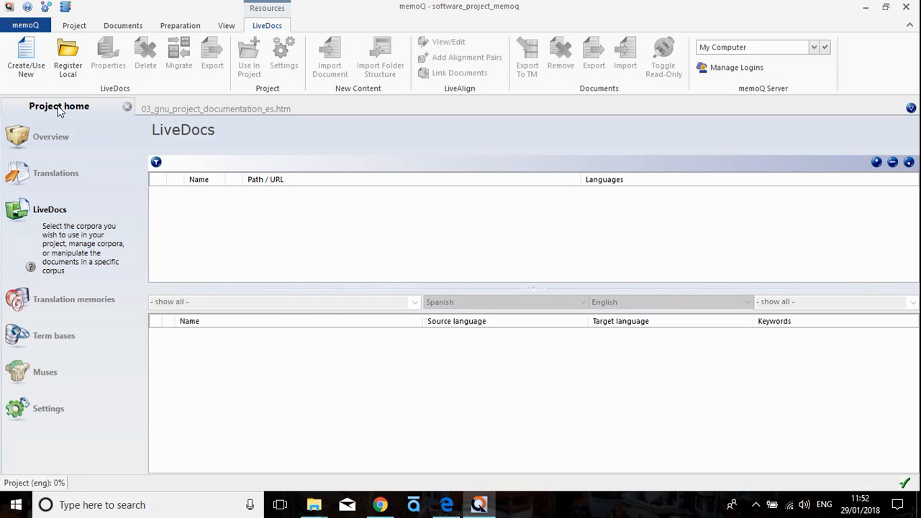
left_click(25, 68)
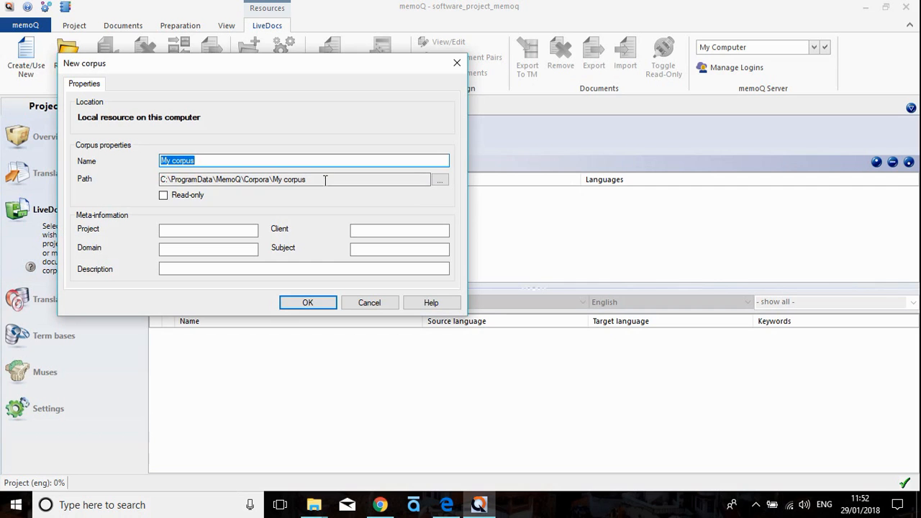
left_click(442, 182)
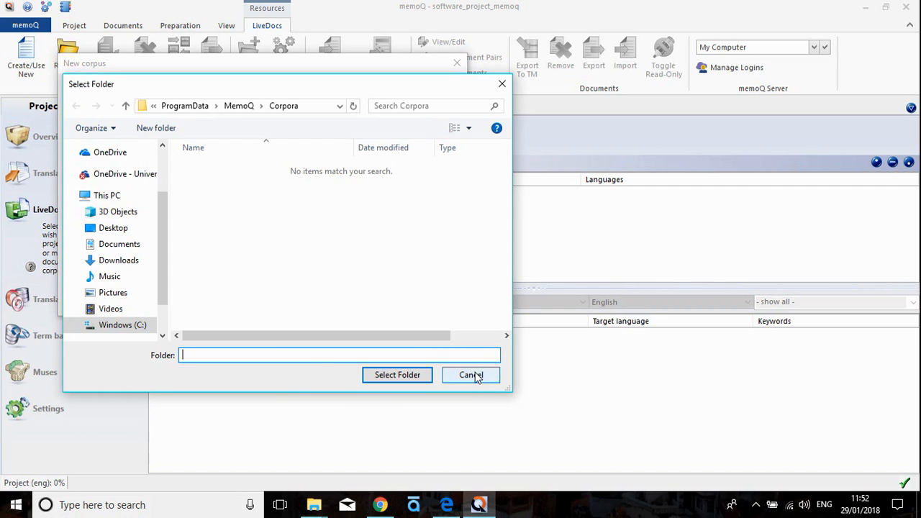
left_click(473, 375)
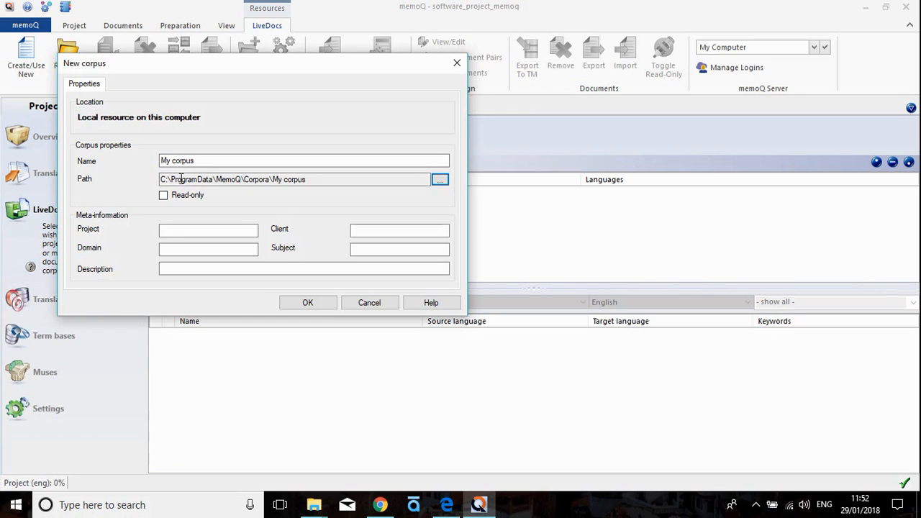
Name the new corpus Software_project_corpus and create it
left_click(217, 160)
key("BackSpace")
key("BackSpace")
key("BackSpace")
key("BackSpace")
key("BackSpace")
key("BackSpace")
key("BackSpace")
key("BackSpace")
key("BackSpace")
type("Software_project_corpus")
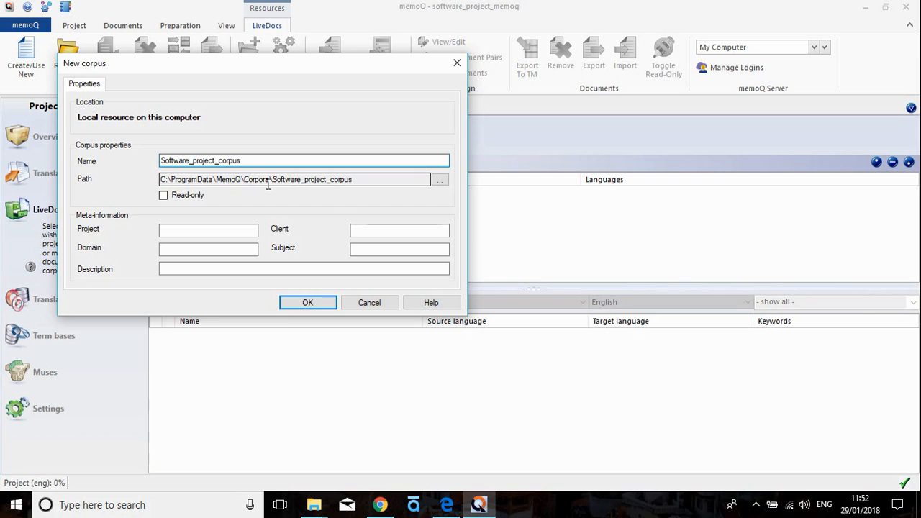
left_click(310, 306)
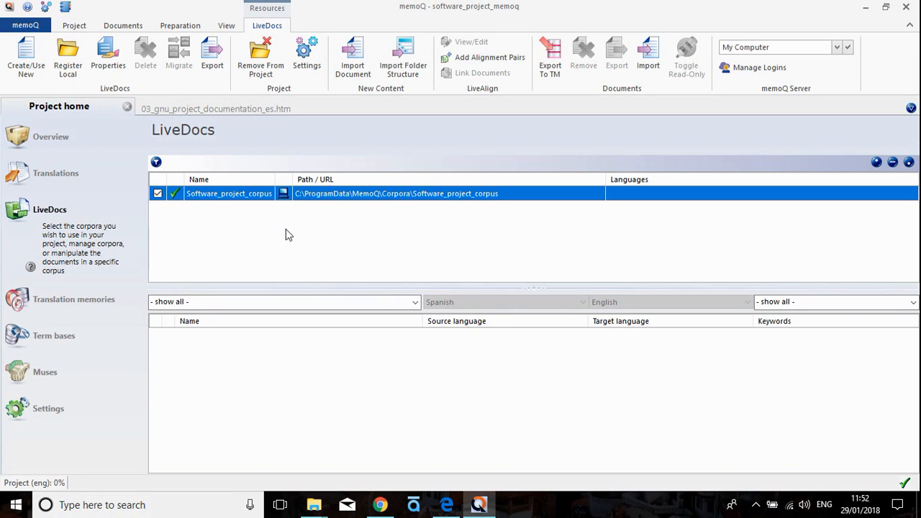
Start adding alignment pairs to the corpus and add what_is_unicode_es from the to_align folder as the Spanish source document
left_click(489, 59)
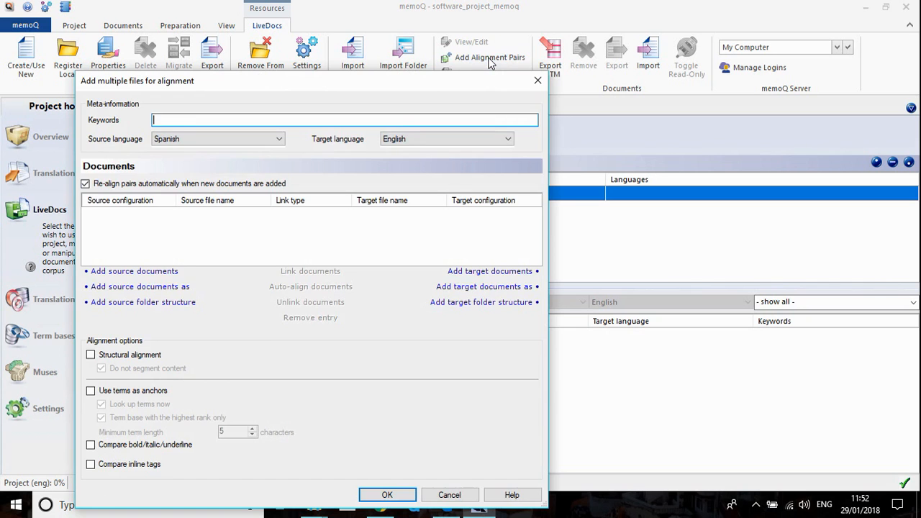
left_click_drag(356, 89, 419, 37)
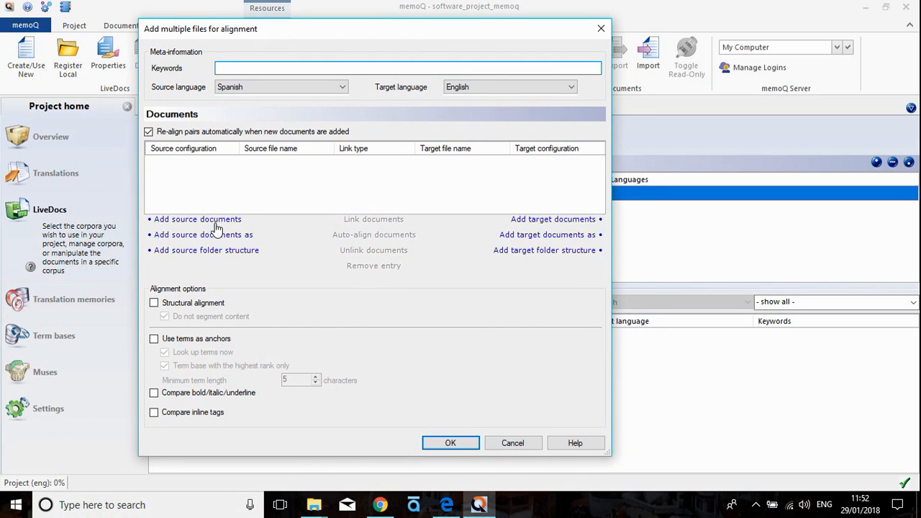
left_click(216, 220)
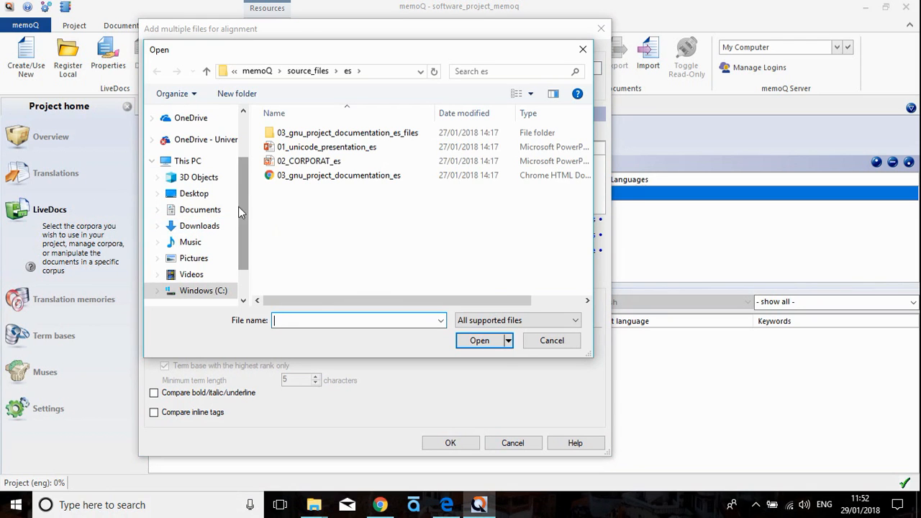
left_click(257, 71)
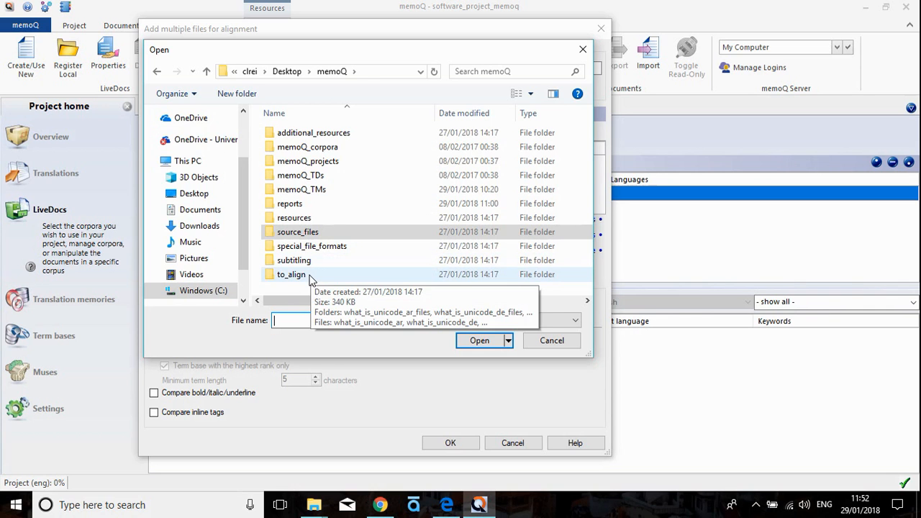
double_click(292, 274)
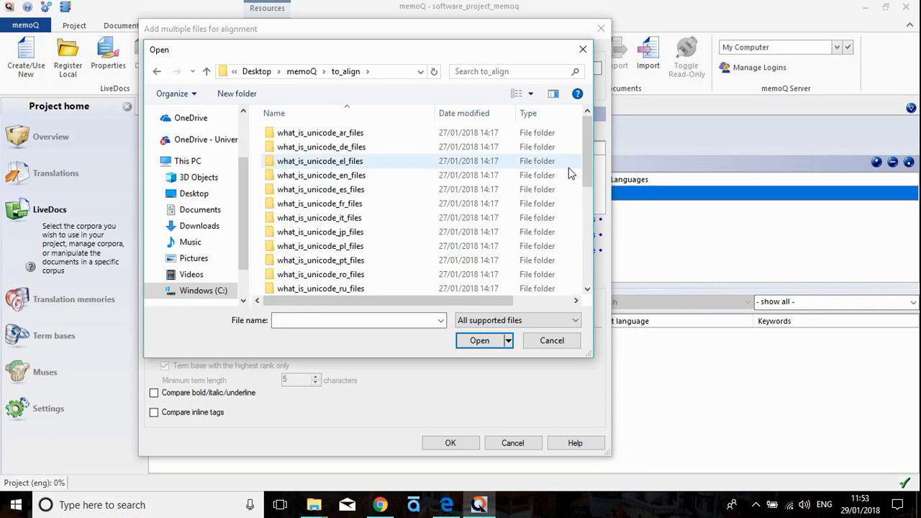
left_click_drag(586, 164, 588, 248)
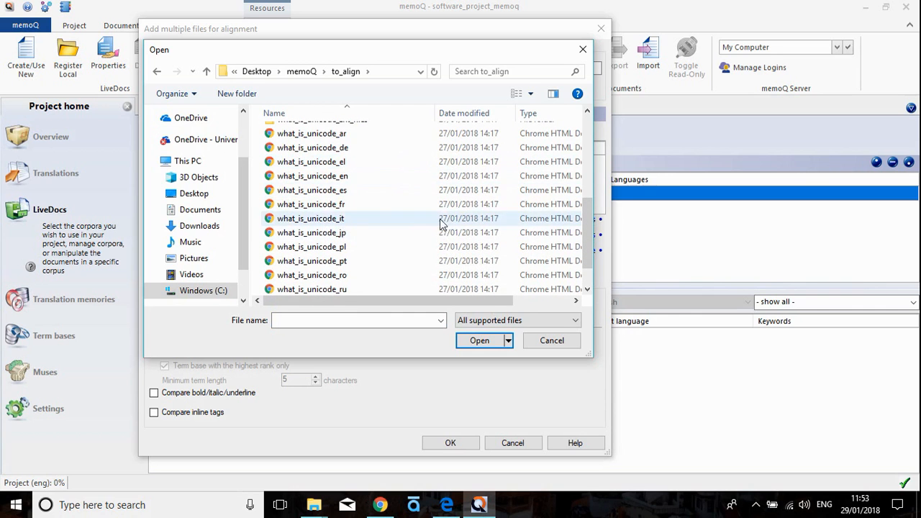
left_click_drag(589, 240, 588, 159)
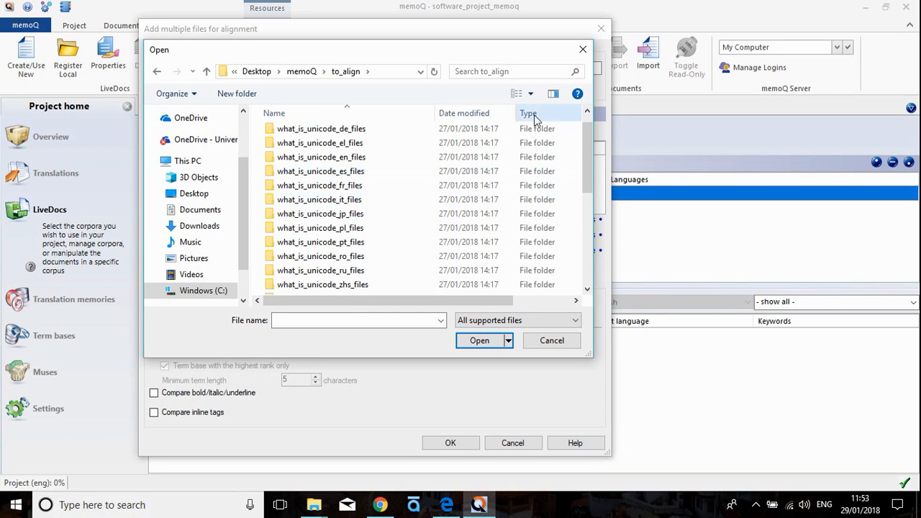
left_click_drag(587, 152, 584, 228)
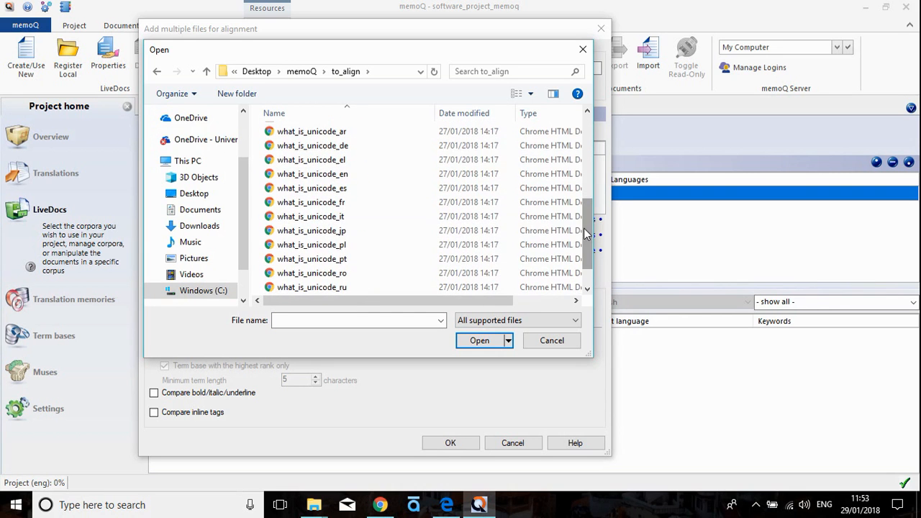
double_click(330, 190)
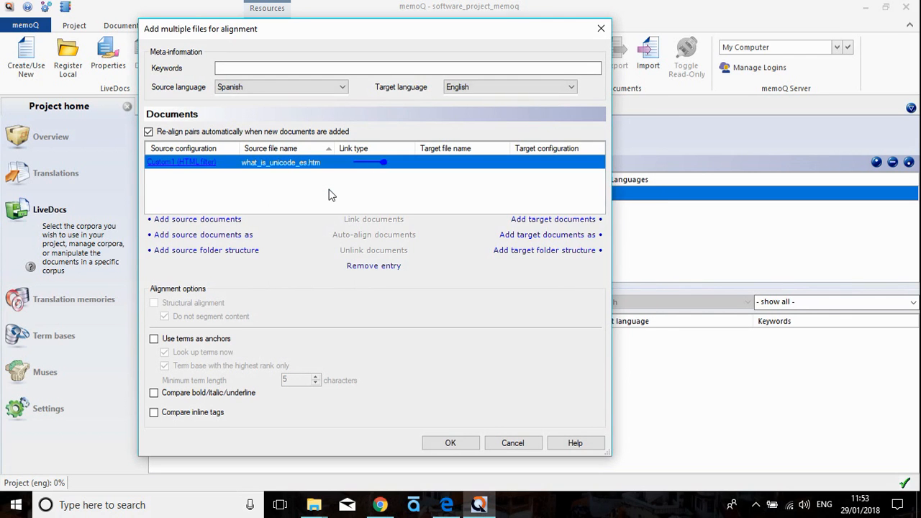
Add what_is_unicode_en as the English target document and import the aligned pair into the corpus
left_click(552, 223)
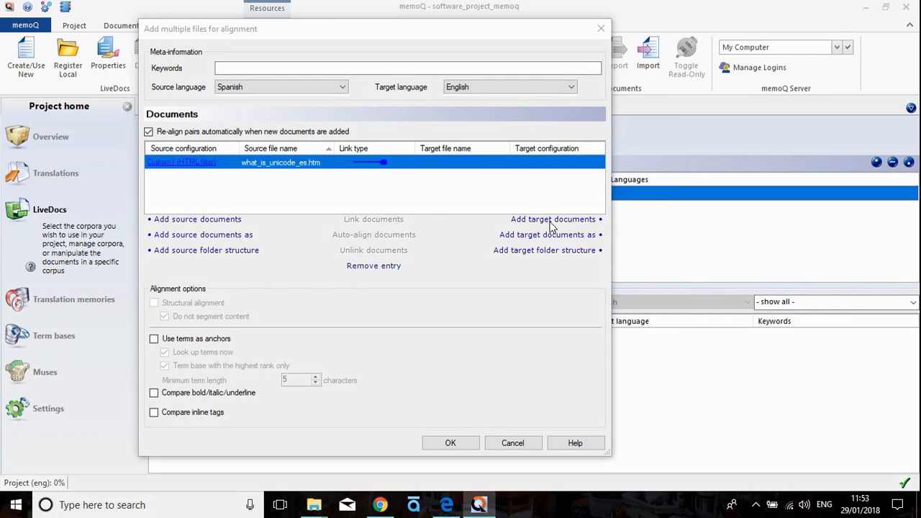
left_click_drag(585, 136, 592, 230)
left_click(343, 160)
left_click(482, 343)
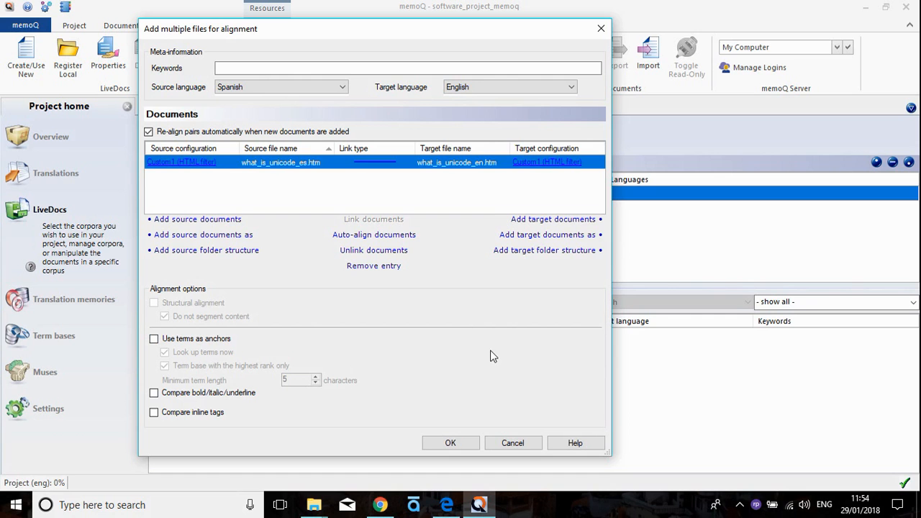
left_click(450, 442)
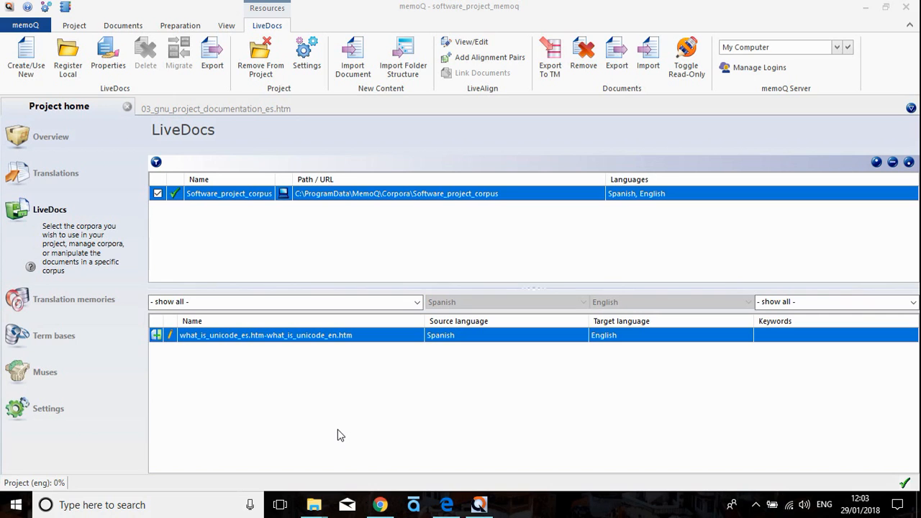
Examine the segment links in the what_is_unicode alignment pair, close it, and return to 03_gnu_project_documentation_es.htm
left_click(365, 340)
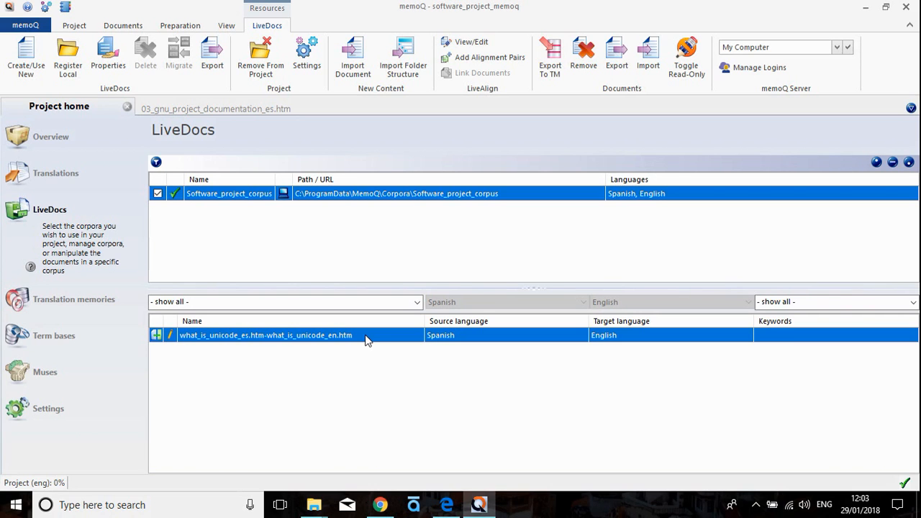
double_click(365, 340)
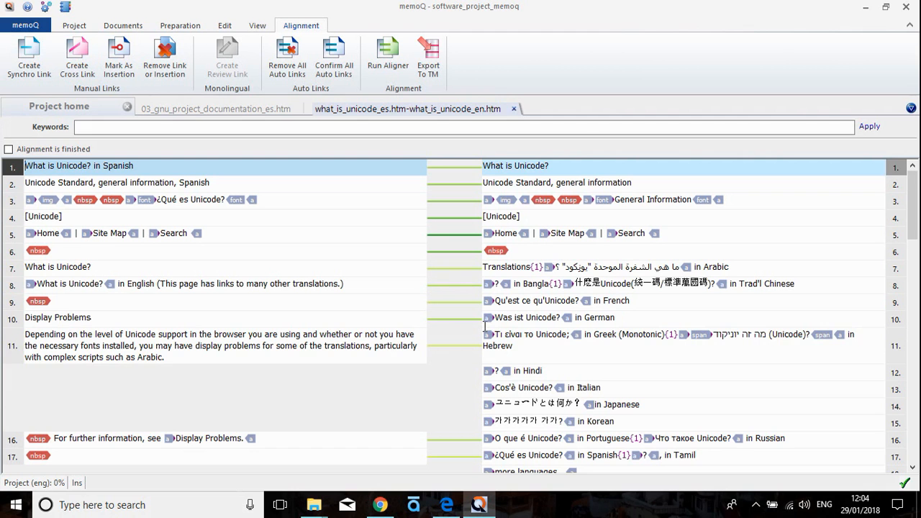
scroll(609, 319, "down", 1)
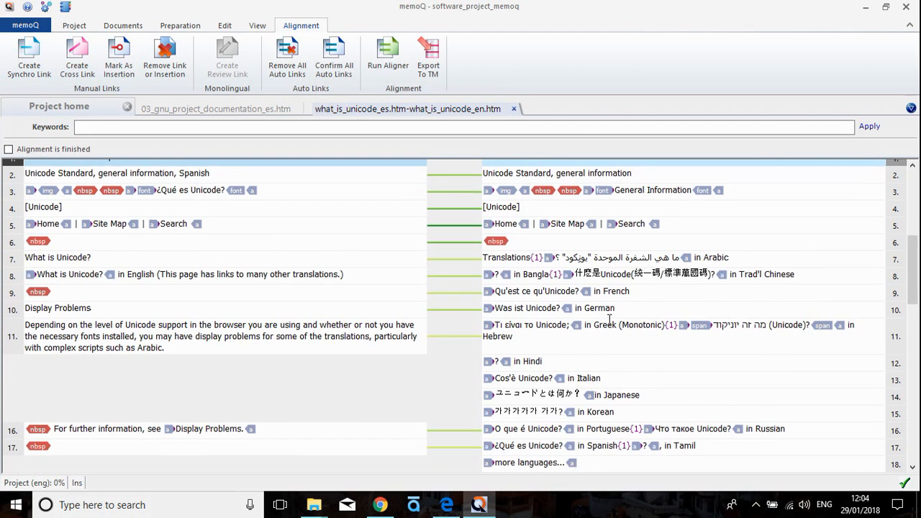
scroll(596, 315, "down", 1)
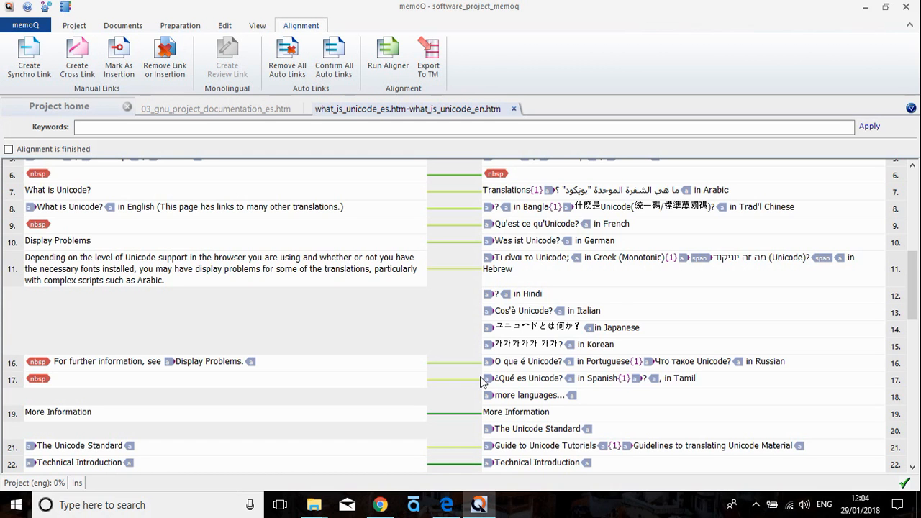
left_click(516, 109)
left_click(231, 111)
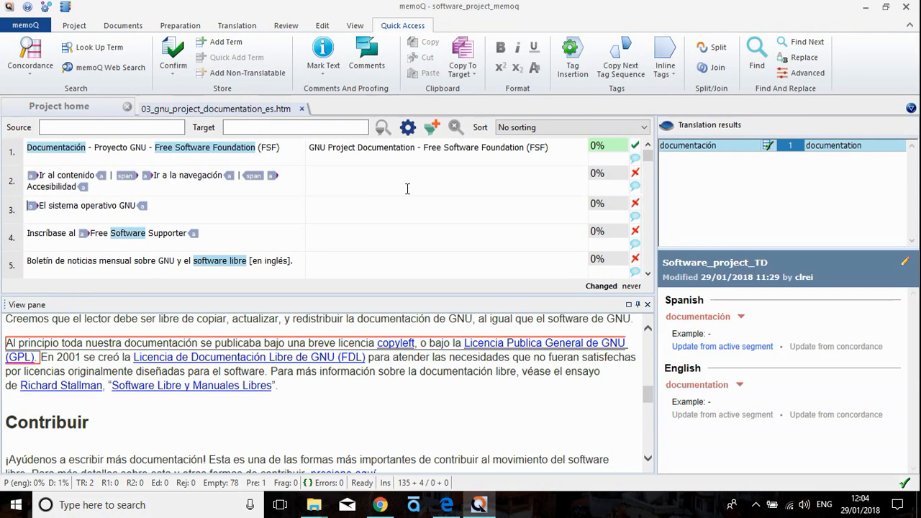